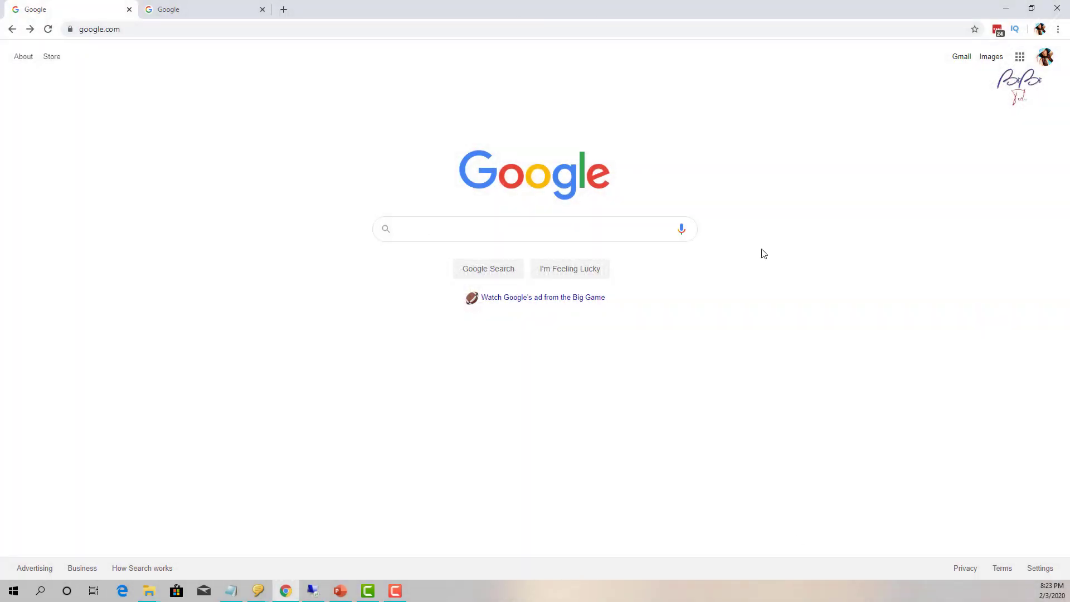
# Google 'windows media creation tool 1909' and open Microsoft's Download Windows 10 Disc Image (ISO File) page.
pyautogui.click(589, 233)
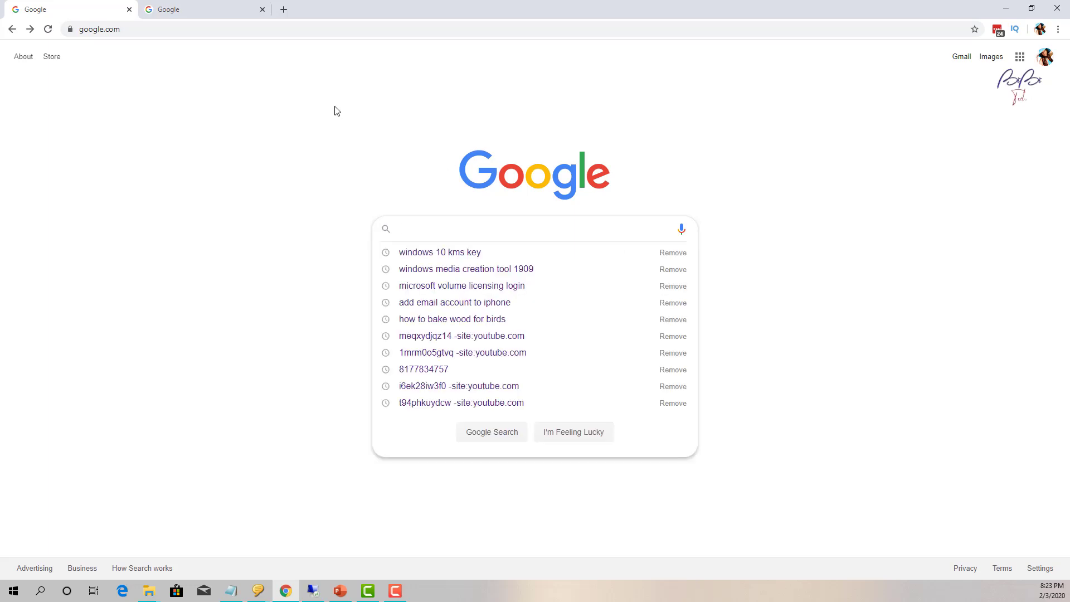
pyautogui.click(366, 119)
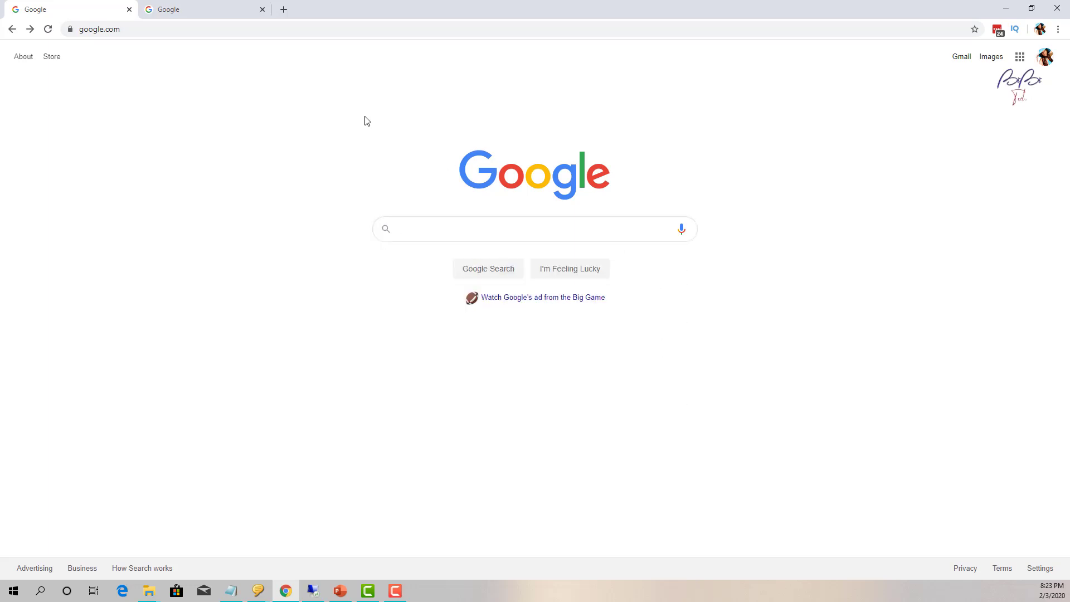
pyautogui.click(450, 228)
pyautogui.write('windows')
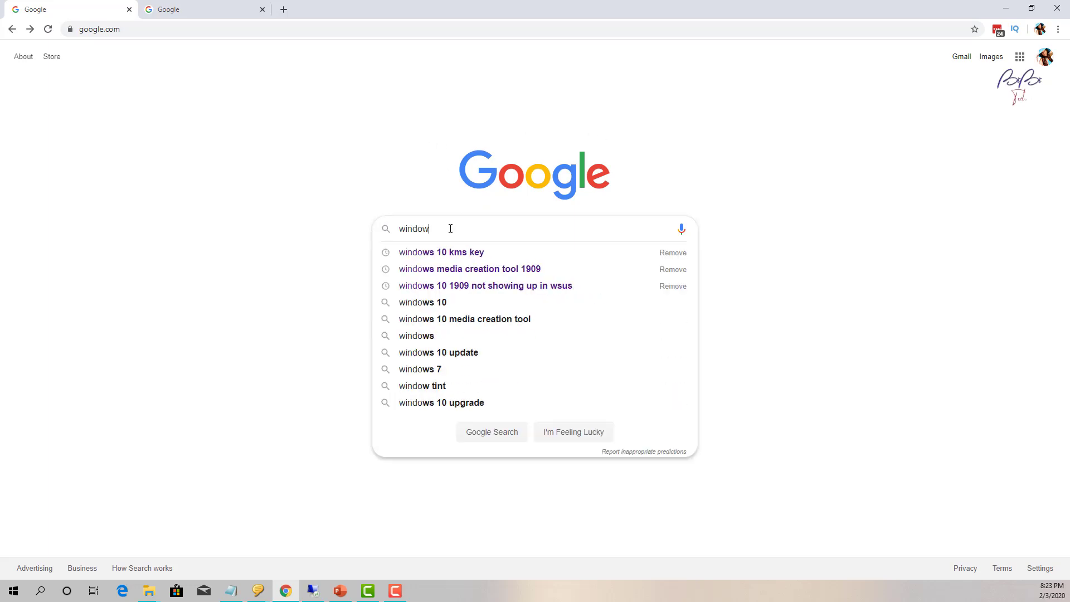
pyautogui.press('Down')
pyautogui.press('Down')
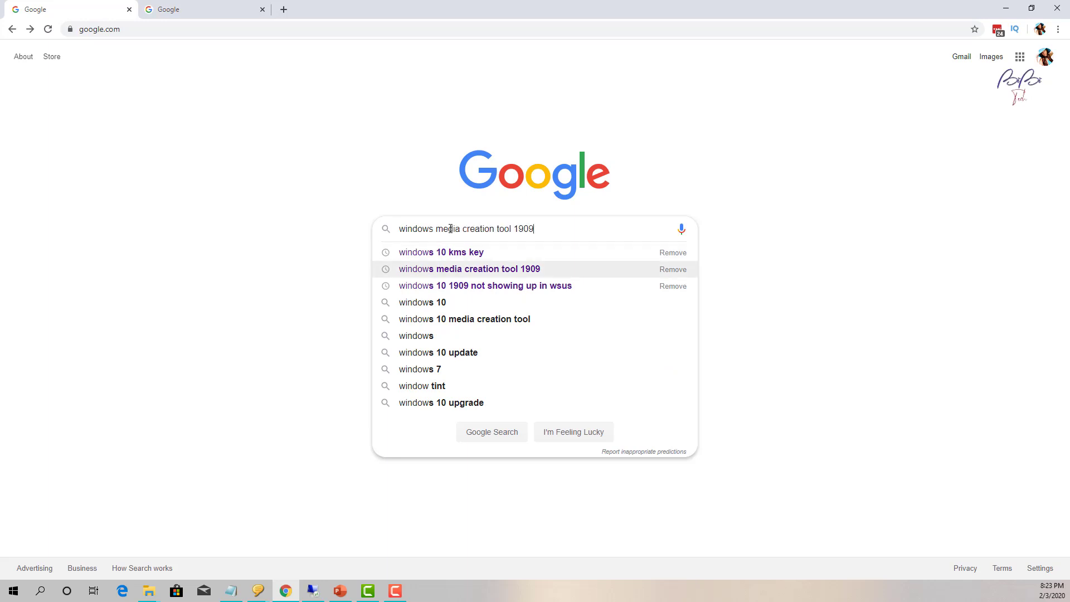
pyautogui.press('Return')
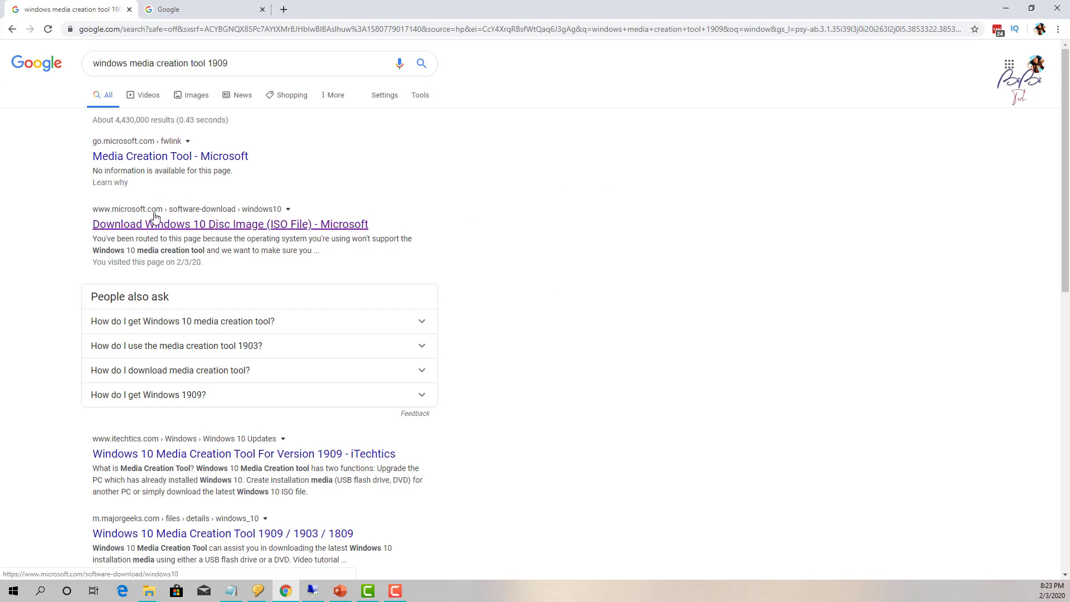
pyautogui.click(268, 225)
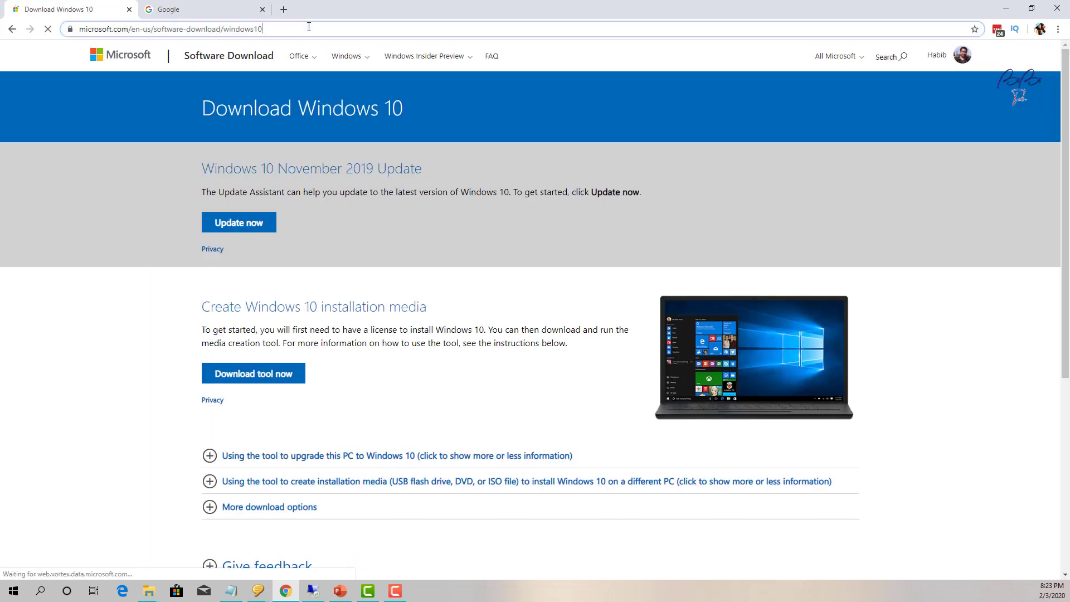
pyautogui.click(80, 35)
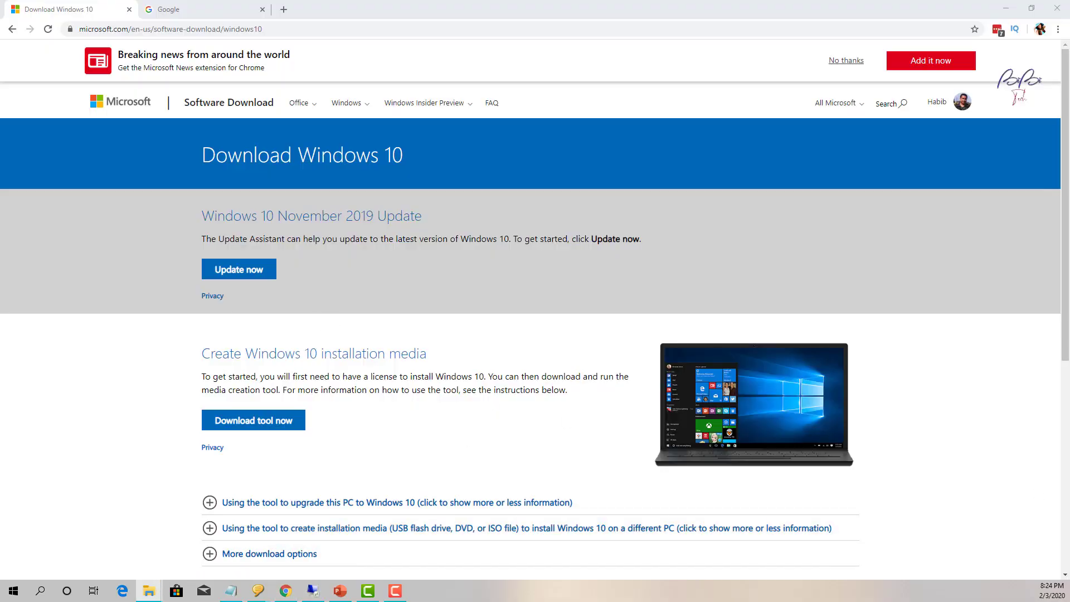
# Place the BibiTech-Temp Explorer window over Chrome and show the C:\BibiTech-Temp folder contents.
pyautogui.moveTo(927, 384); pyautogui.dragTo(471, 213)
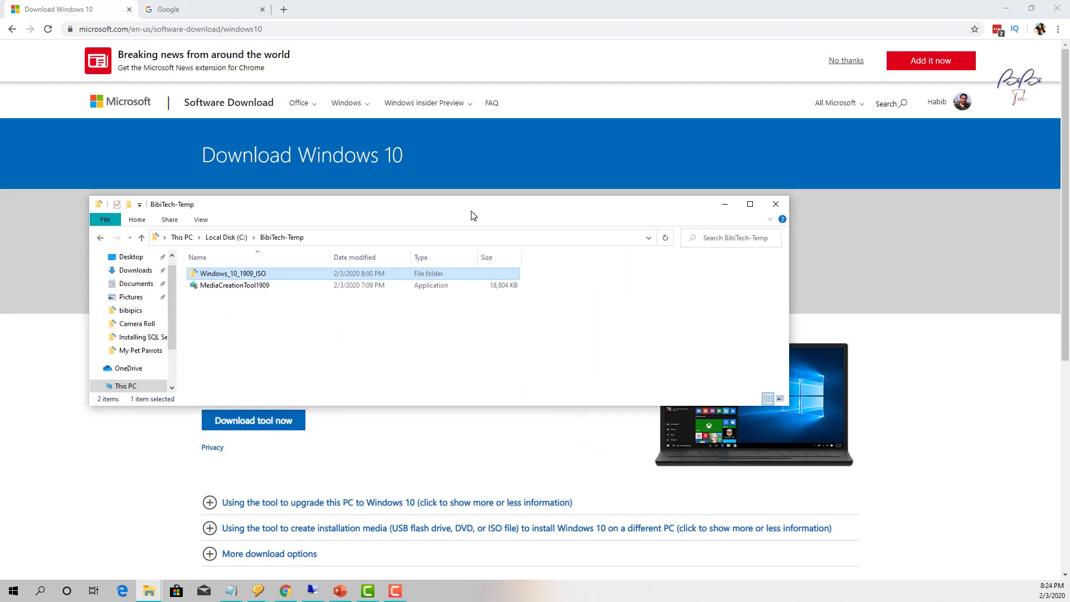
pyautogui.click(325, 241)
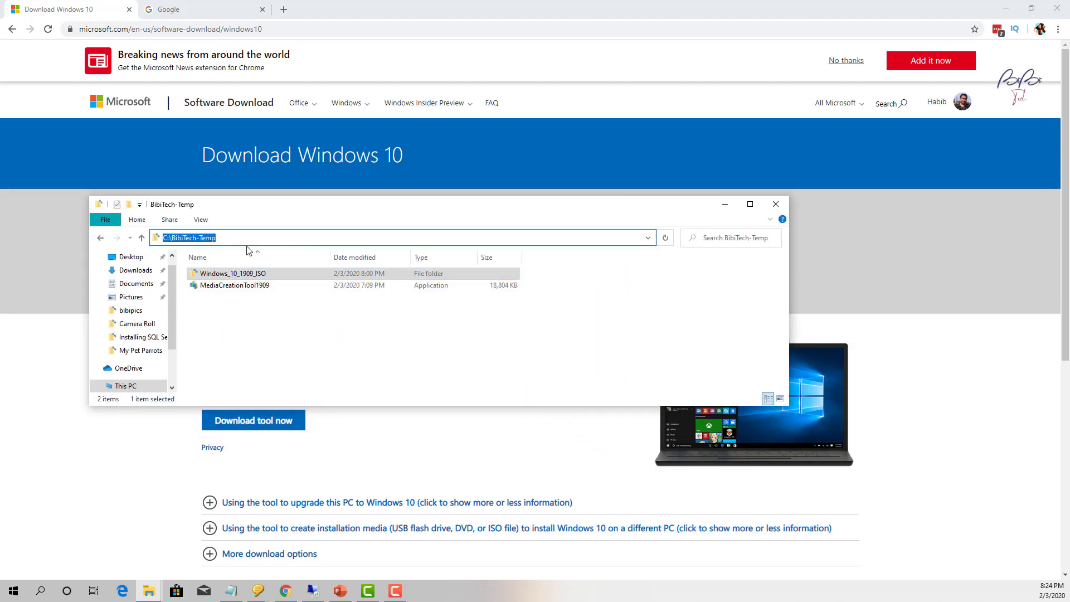
pyautogui.click(269, 312)
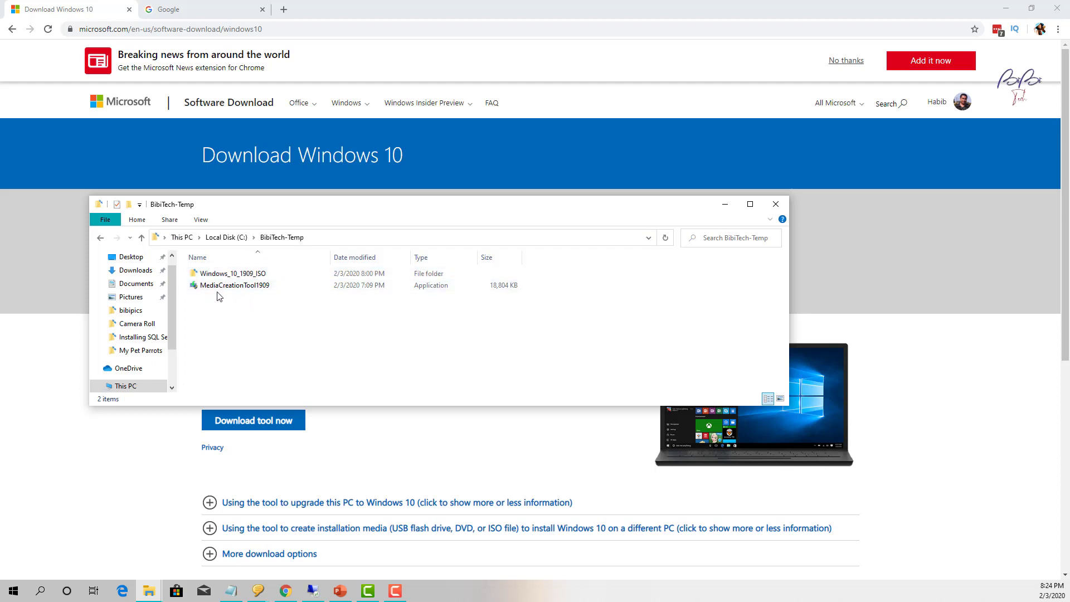
pyautogui.moveTo(255, 290)
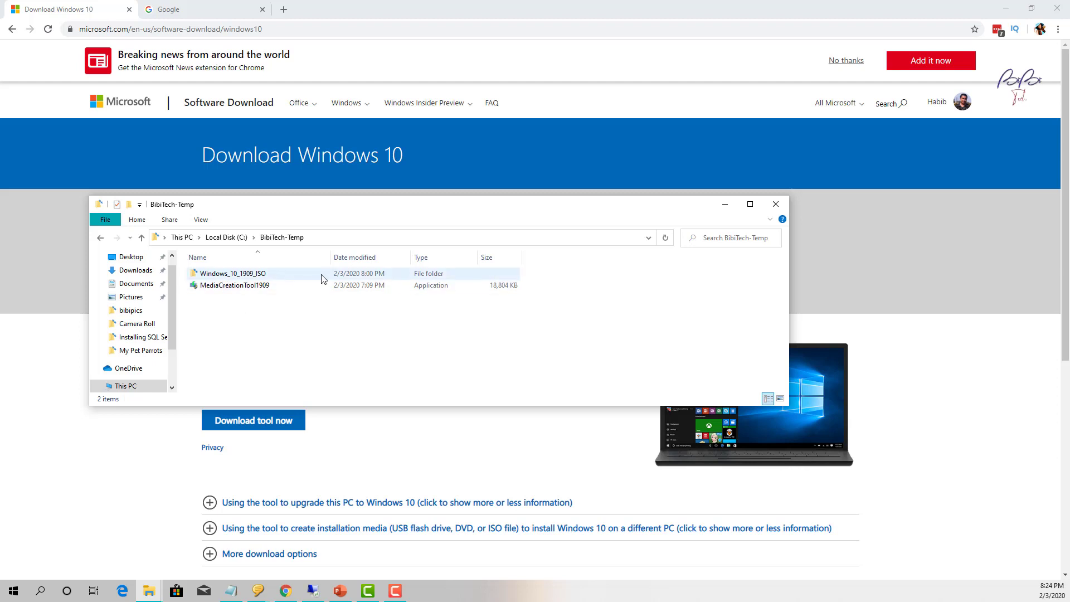
pyautogui.click(284, 238)
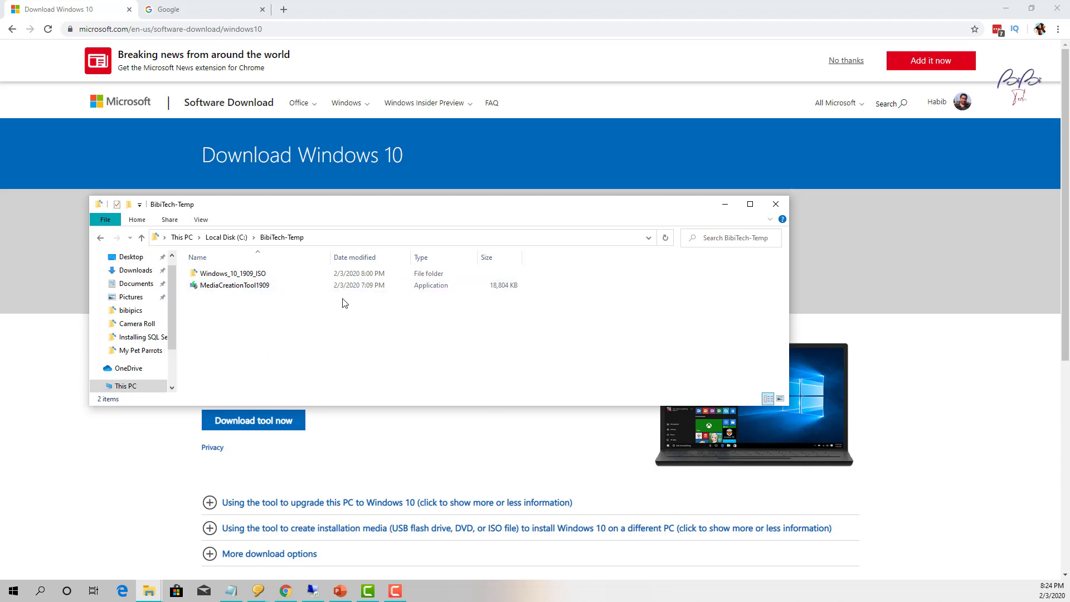
# Minimize Chrome, search 'power' from Start, and run Windows PowerShell (x86) as administrator.
pyautogui.click(1007, 7)
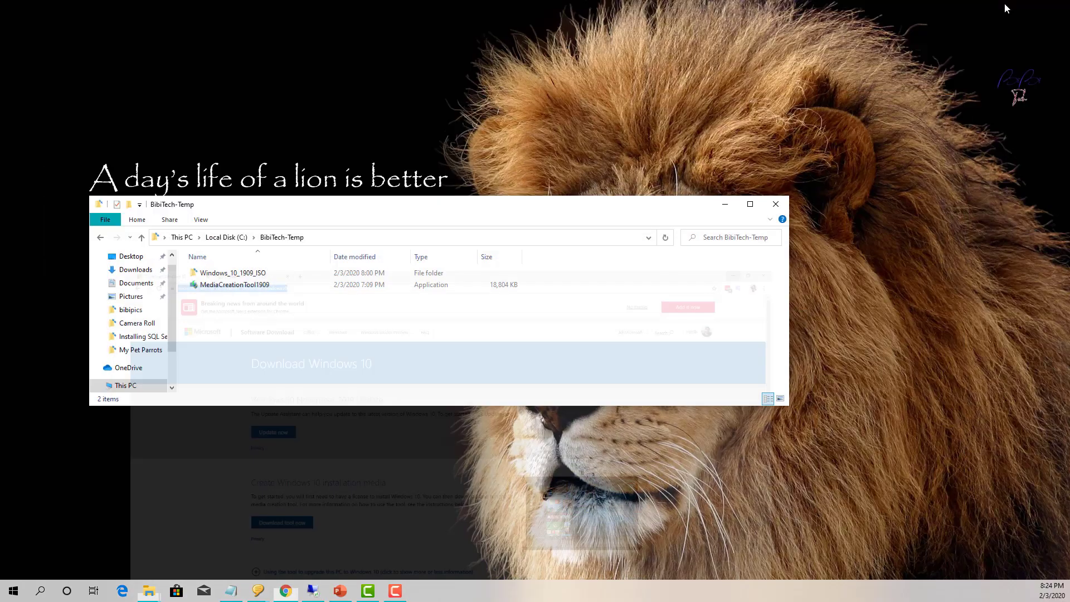
pyautogui.rightClick(12, 592)
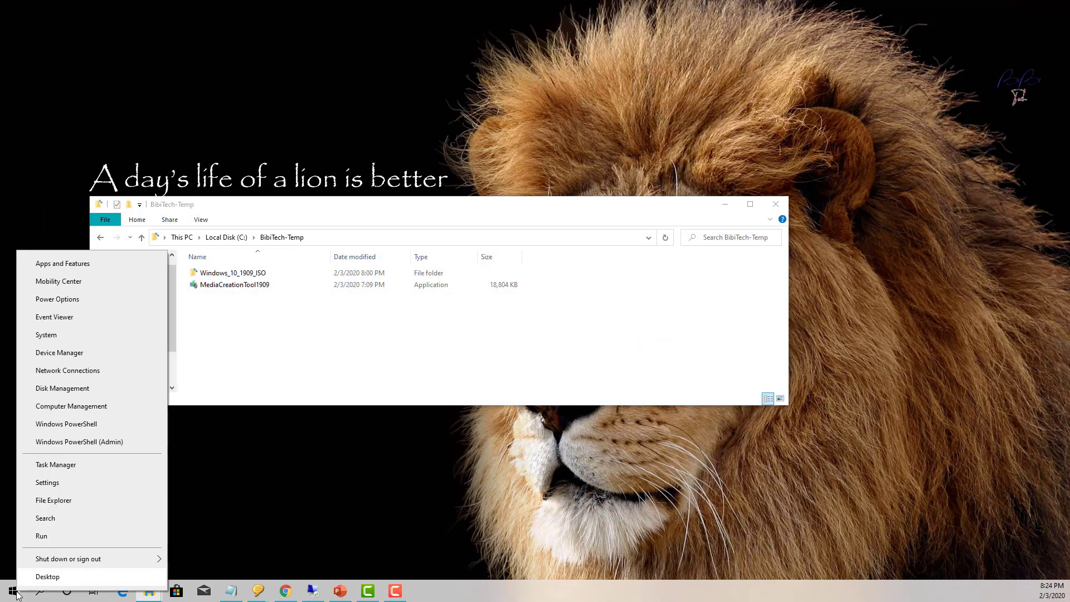
pyautogui.click(12, 593)
pyautogui.click(12, 593)
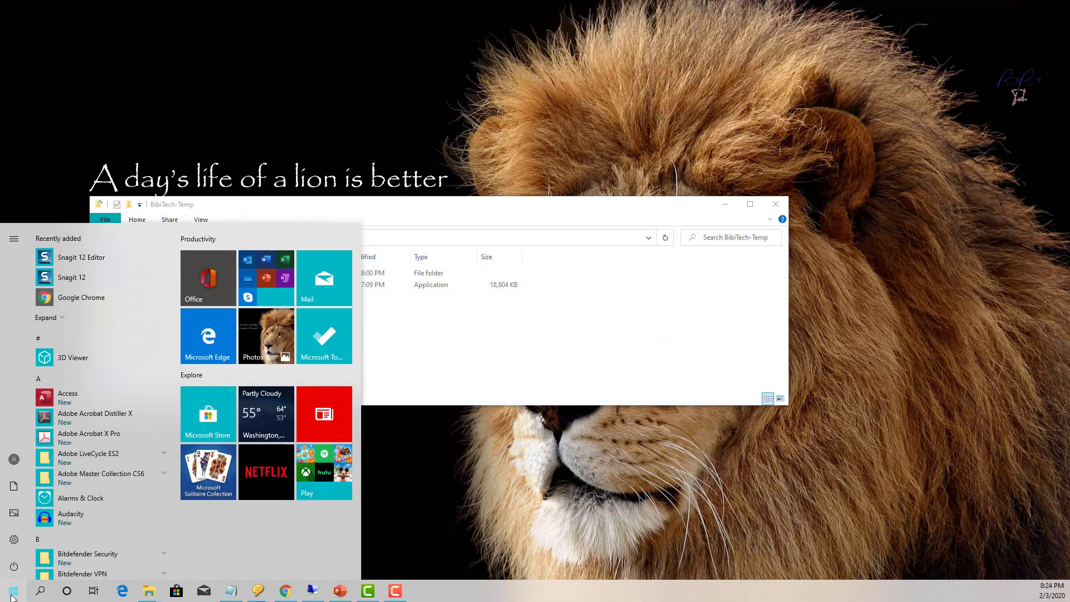
pyautogui.click(43, 596)
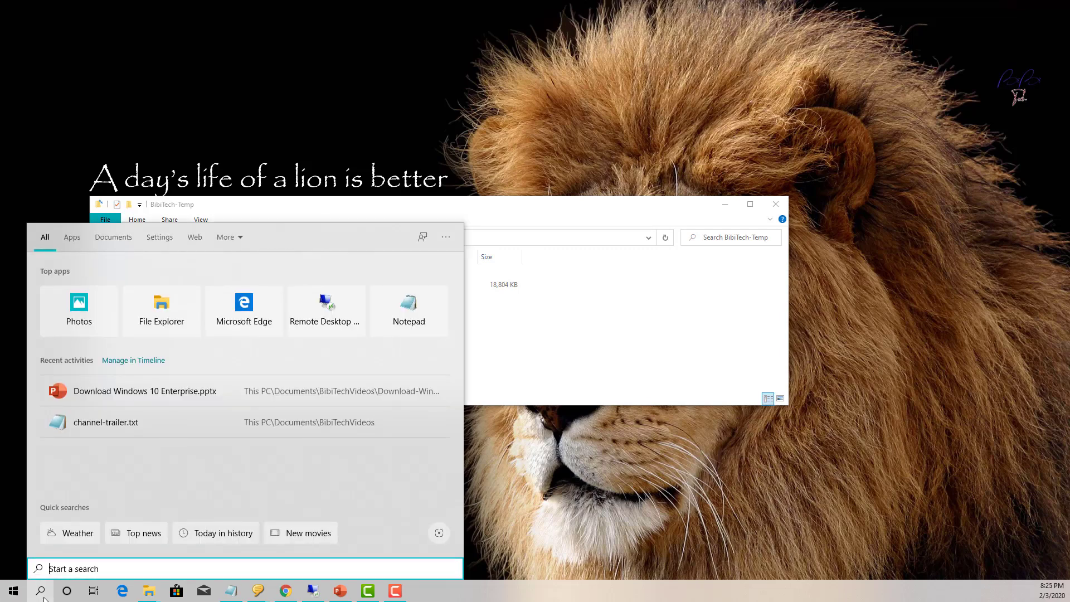
pyautogui.write('power')
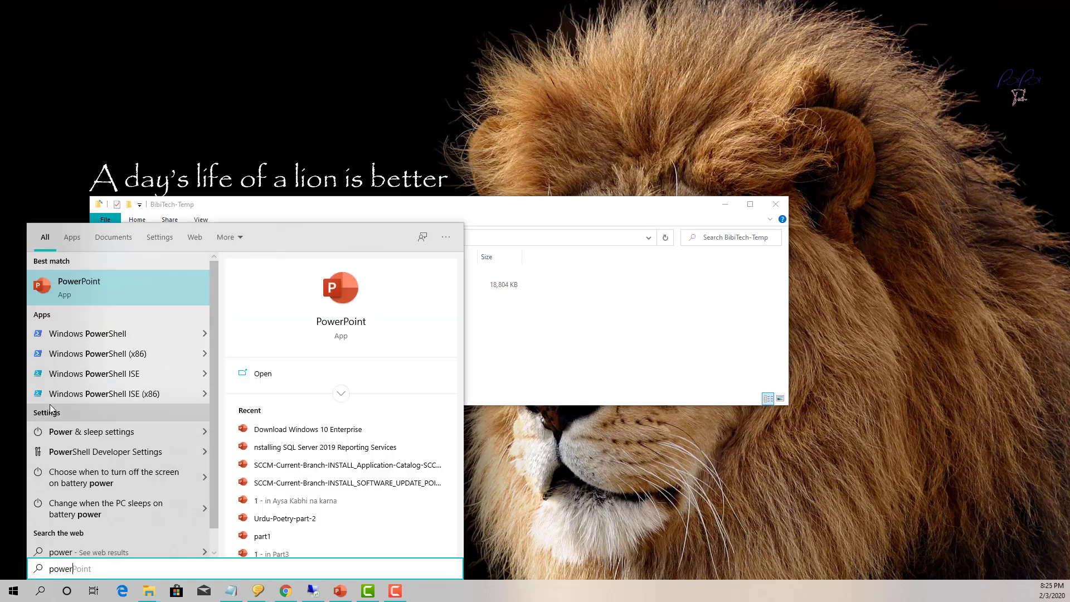
pyautogui.rightClick(139, 354)
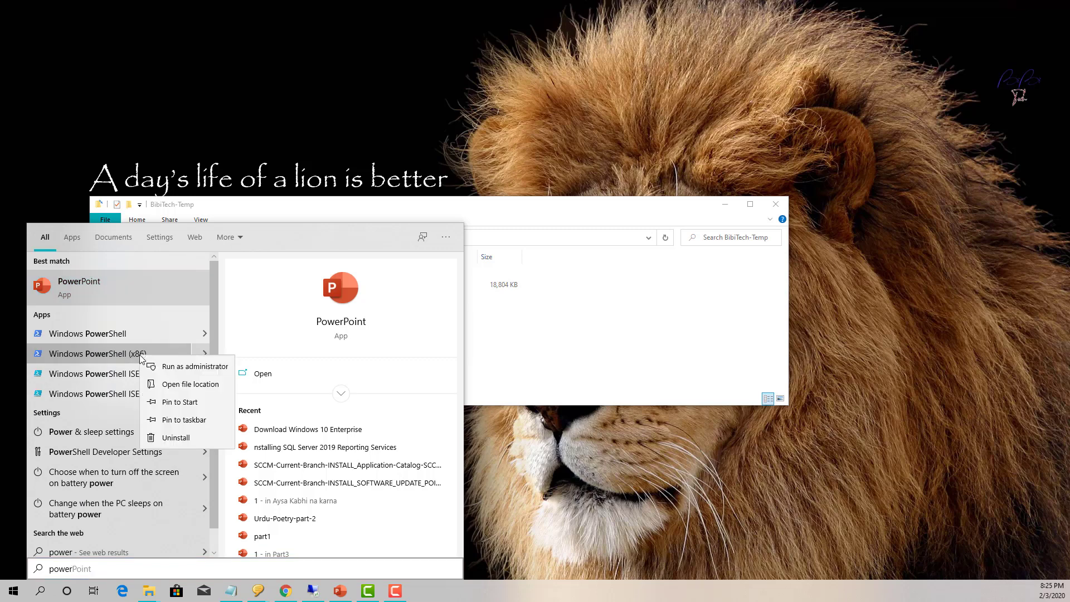
pyautogui.click(179, 367)
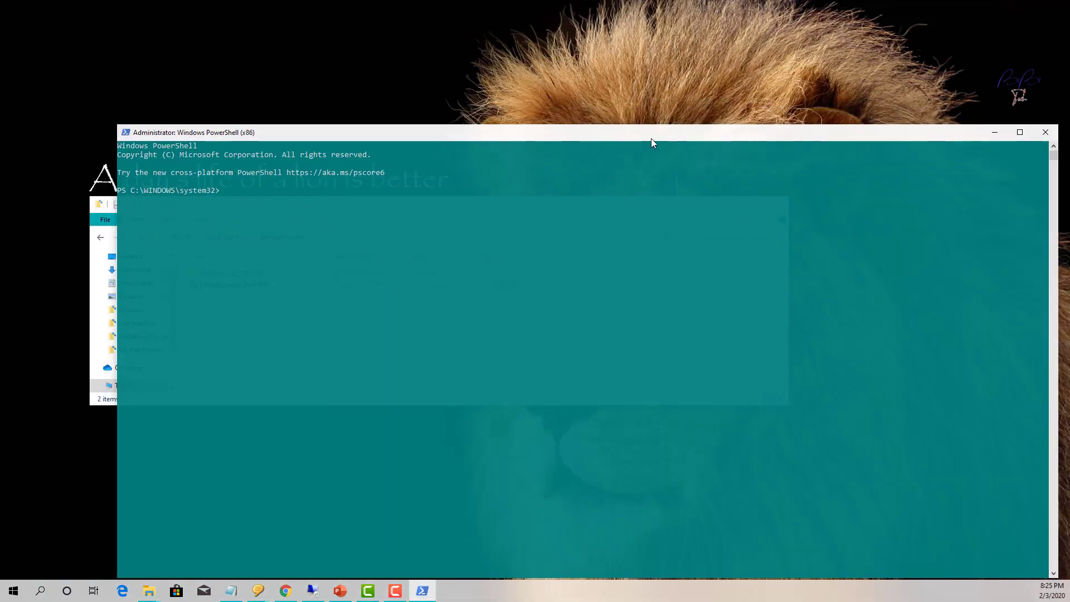
# Copy the folder path C:\BibiTech-Temp from the Explorer address bar.
pyautogui.click(92, 294)
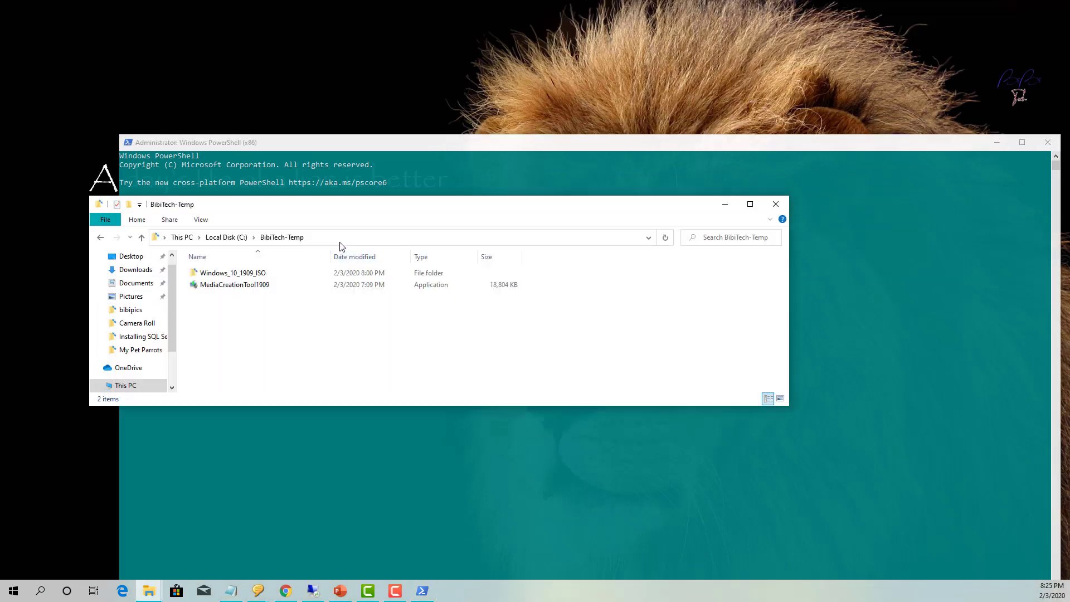
pyautogui.click(230, 290)
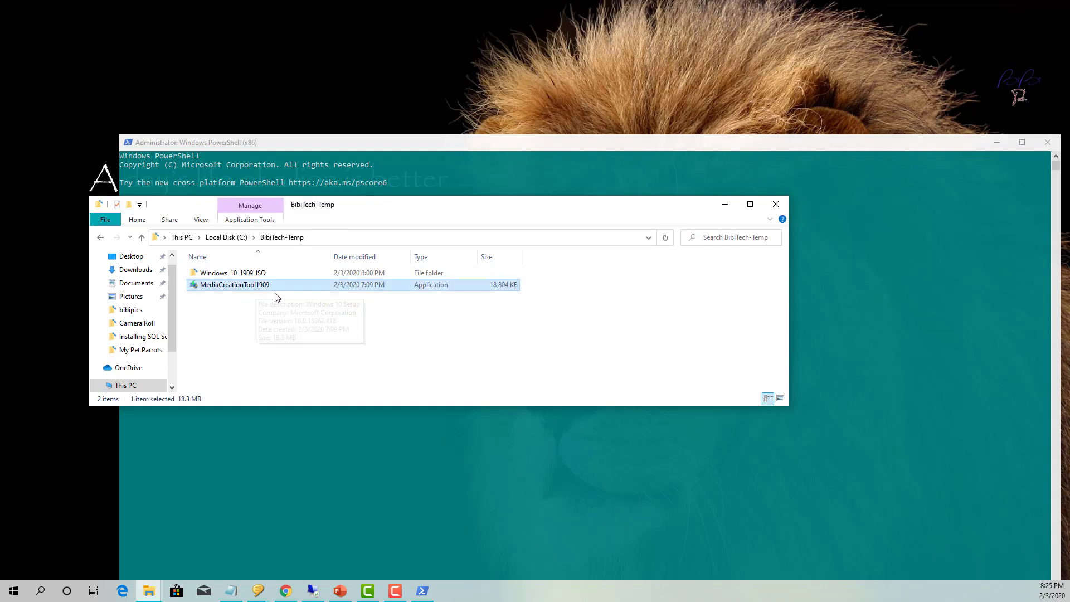
pyautogui.click(332, 237)
pyautogui.rightClick(333, 237)
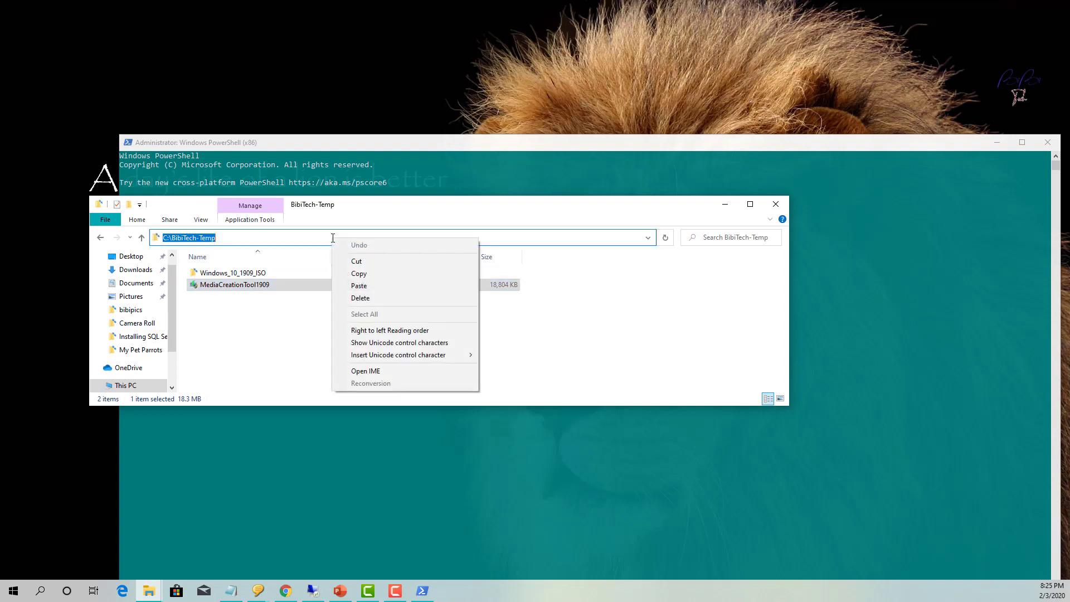
pyautogui.click(368, 273)
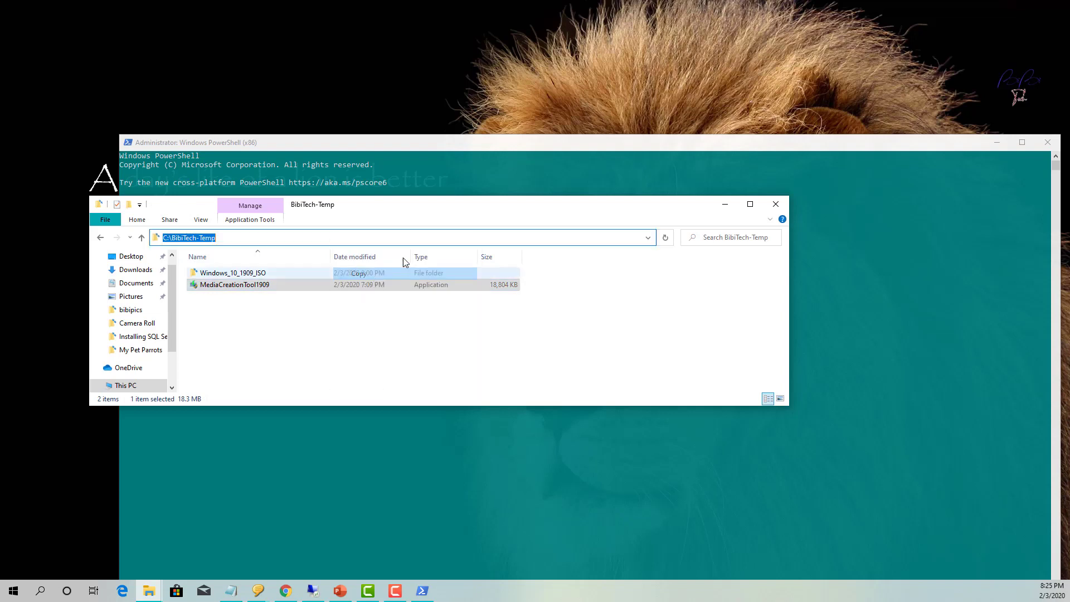
pyautogui.click(725, 204)
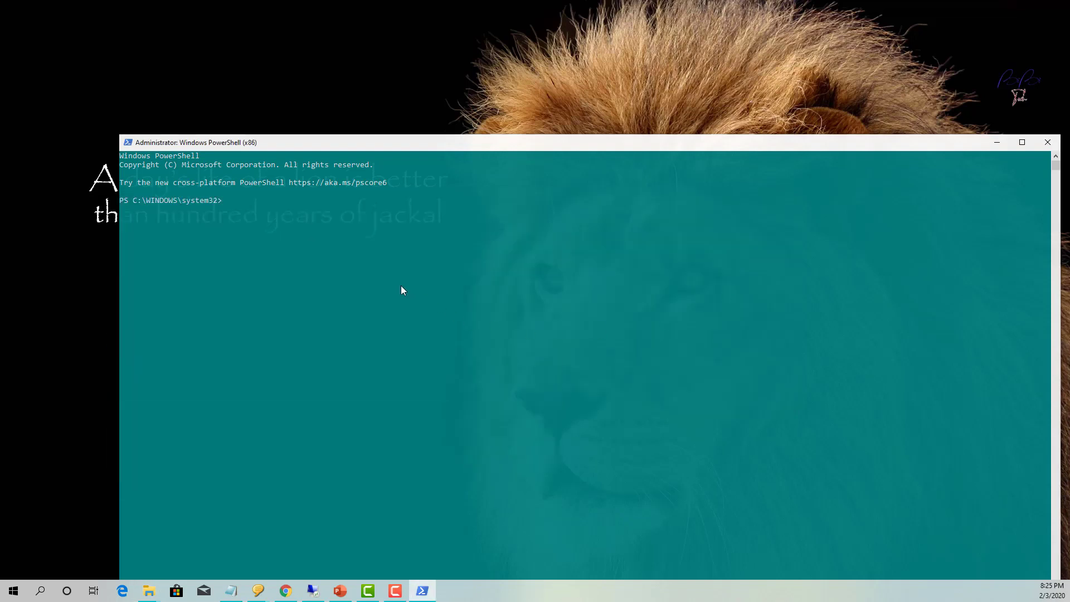
# Run C:\BibiTech-Temp\MediaCreationTool1909.exe at the PowerShell prompt.
pyautogui.rightClick(352, 261)
pyautogui.write('\\BibiTech-Temp\\Me')
pyautogui.press('Tab')
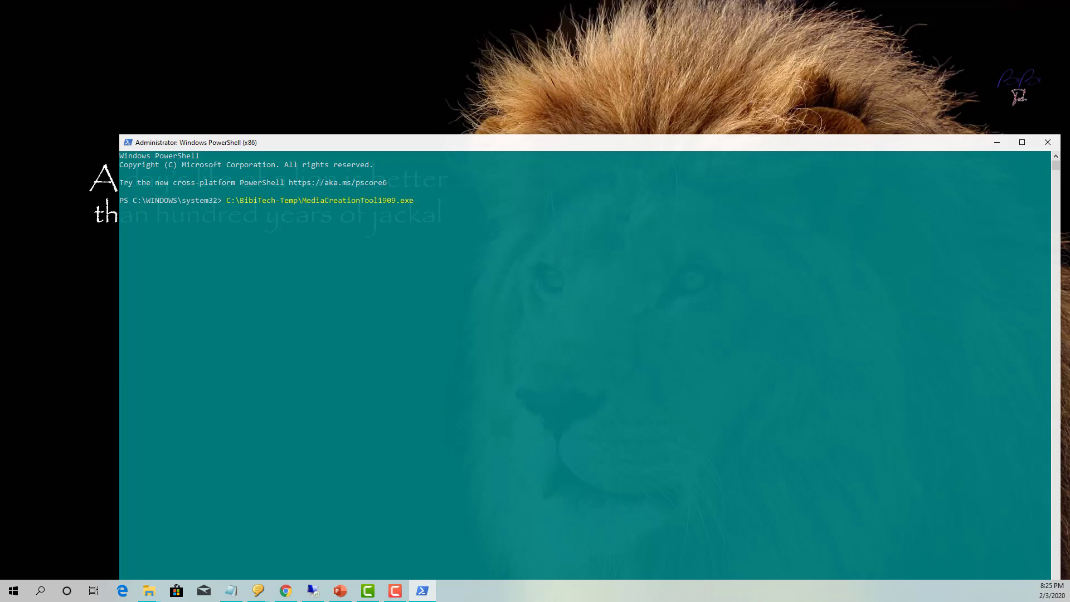
pyautogui.press('Return')
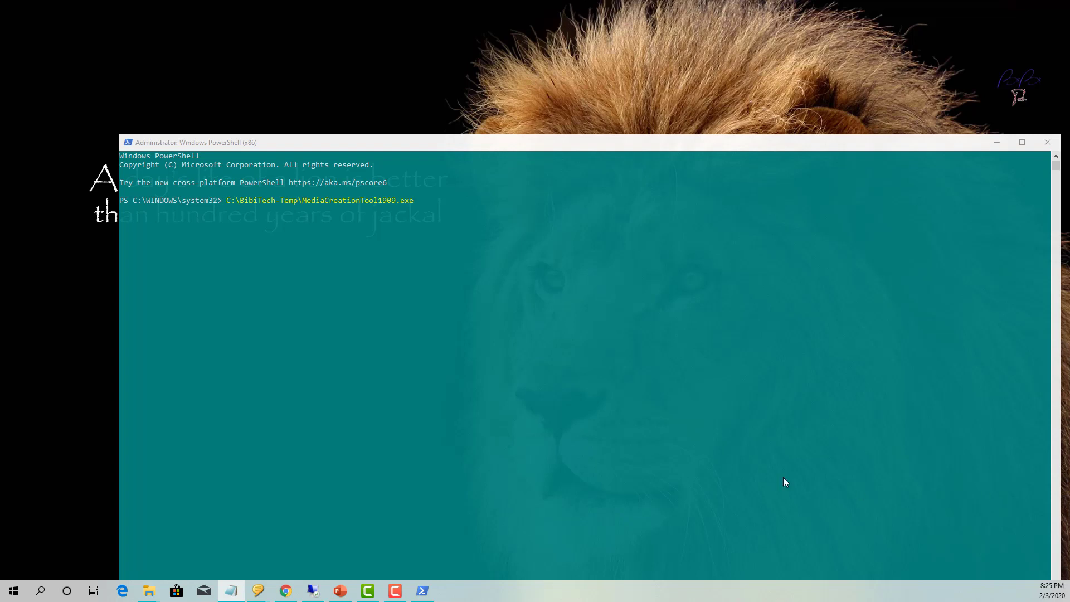
# Run the tool with /Eula Accept /MediaLangCode en-US /Retail /MediaArch x64 /MediaEdition Enterprise.
pyautogui.click(546, 311)
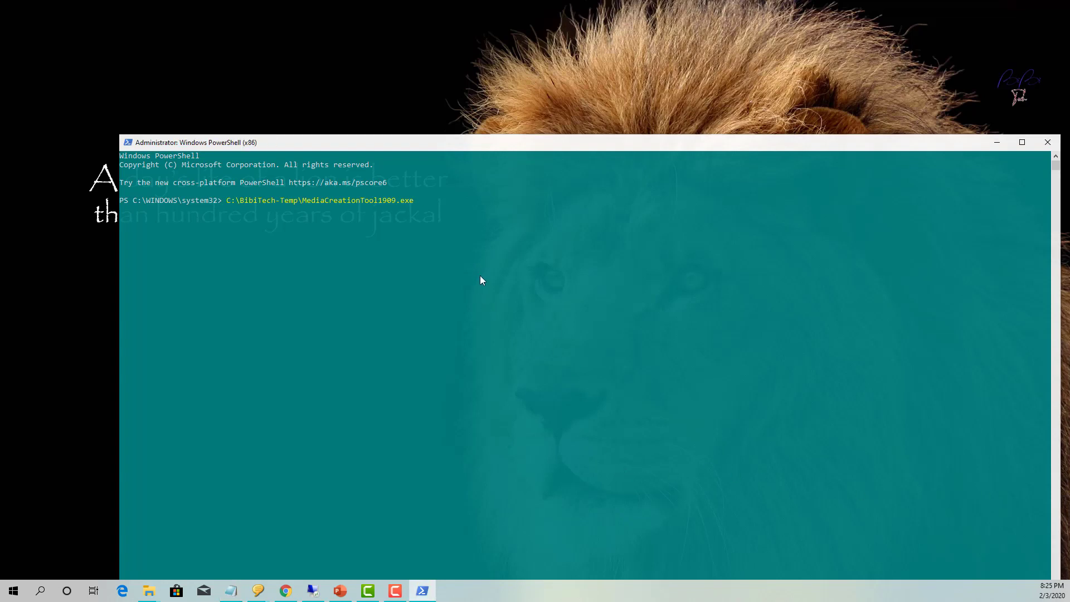
pyautogui.hotkey('alt', 'Tab')
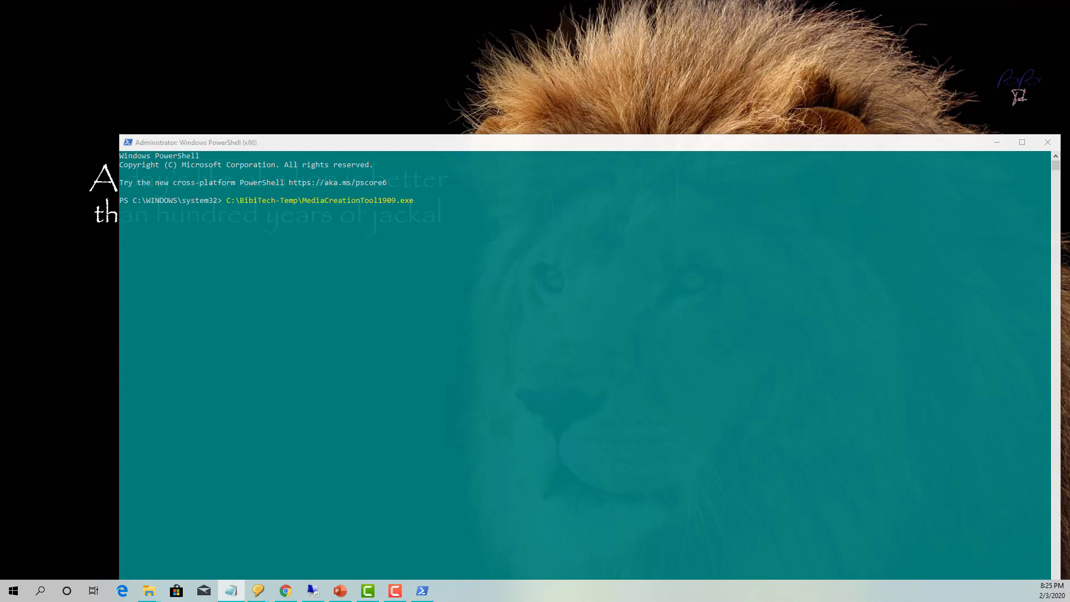
pyautogui.rightClick(684, 356)
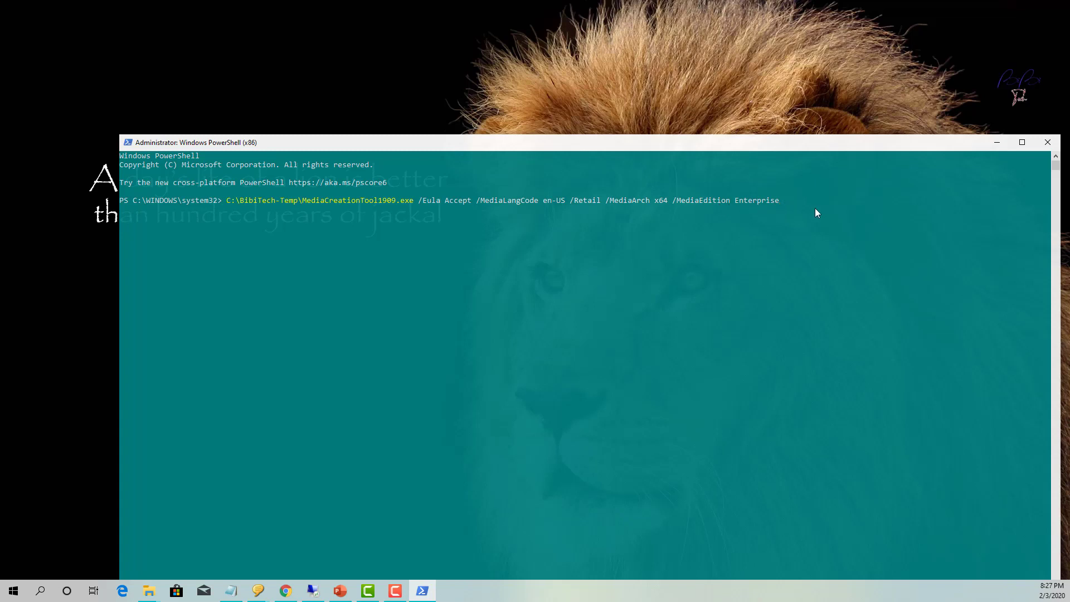
pyautogui.press('Return')
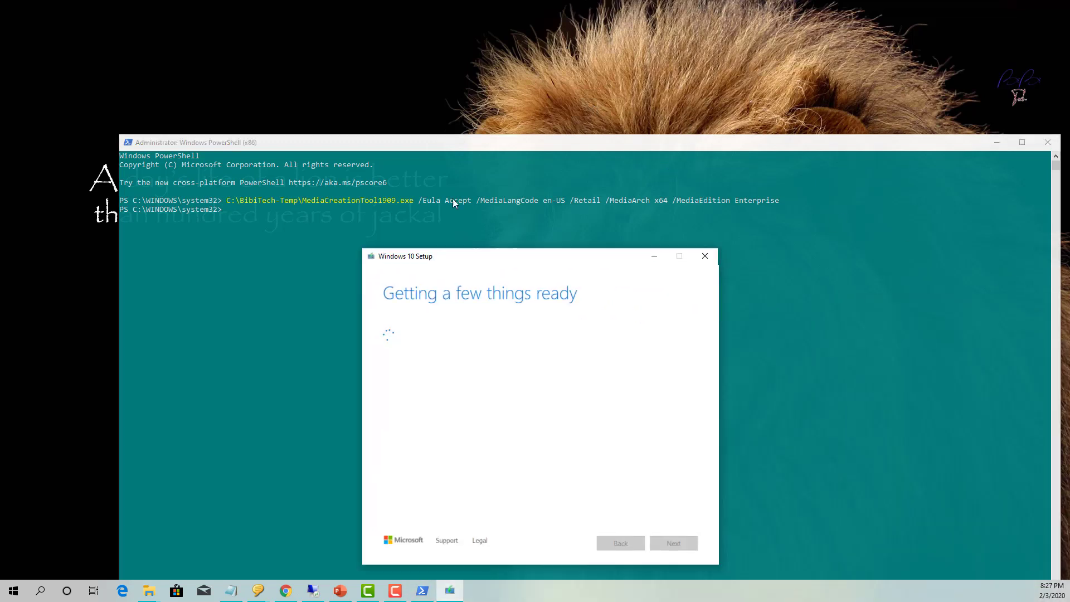
# Move the Windows 10 Setup window up to the top right of the screen.
pyautogui.moveTo(470, 255); pyautogui.dragTo(482, 78)
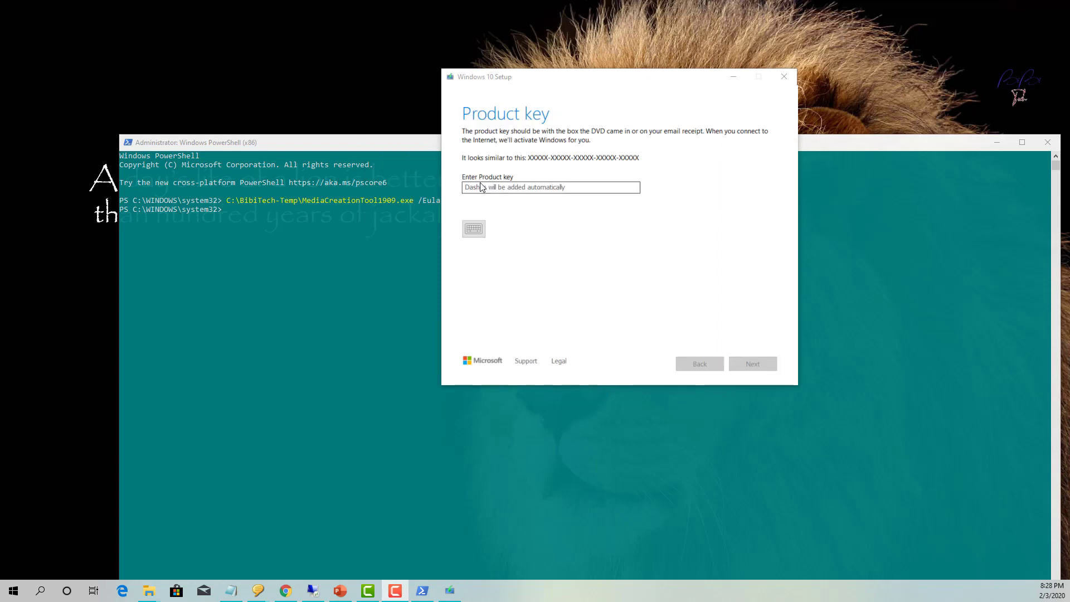
pyautogui.moveTo(592, 76); pyautogui.dragTo(693, 35)
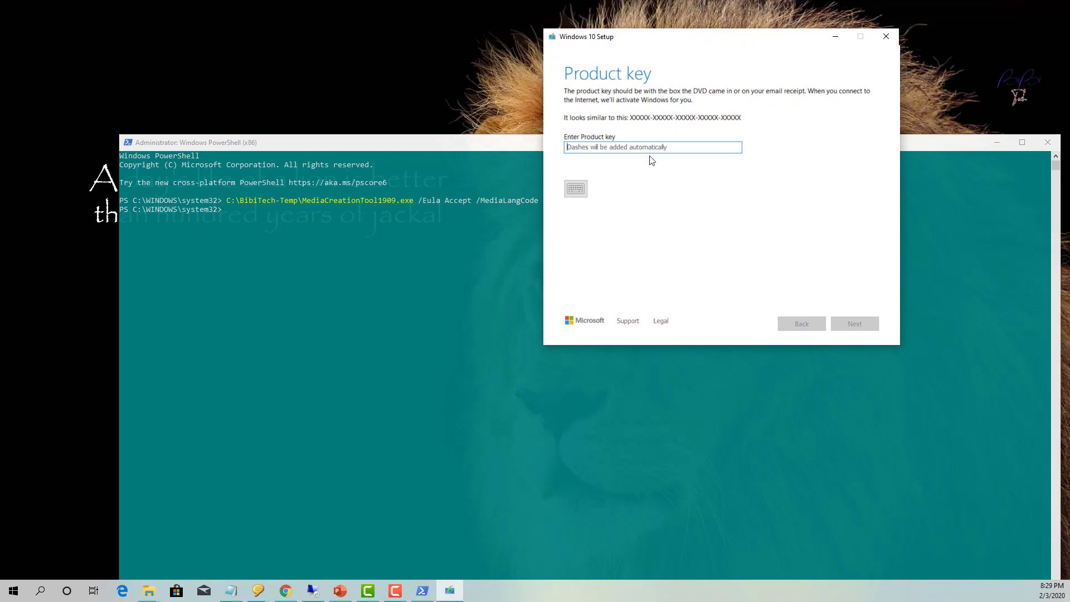
# Search Google for 'windows 10 kms key' and open Microsoft's KMS client setup keys page.
pyautogui.click(286, 590)
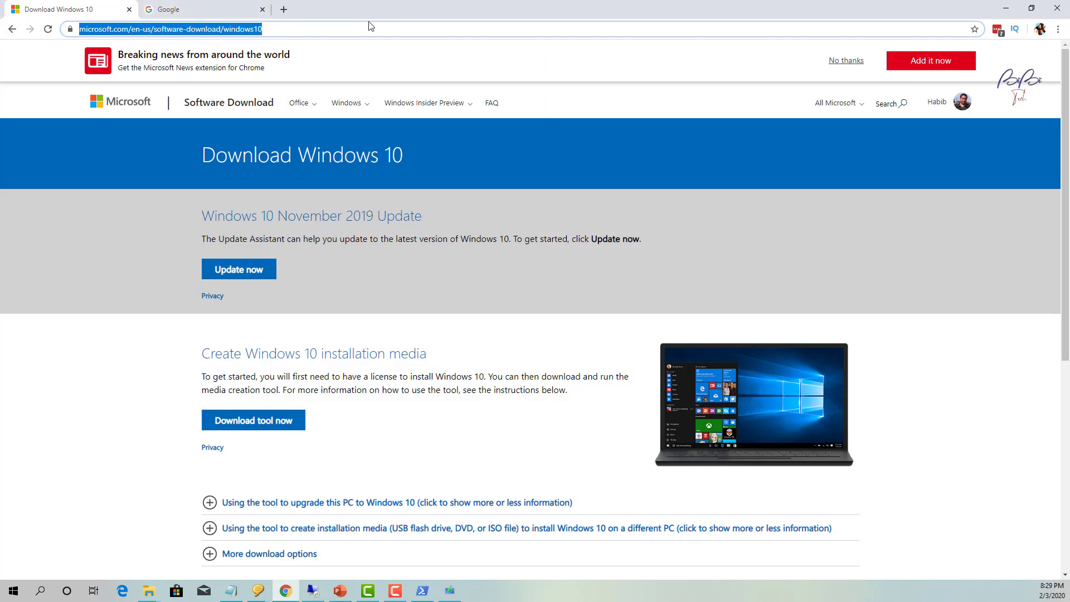
pyautogui.write('google.com\\')
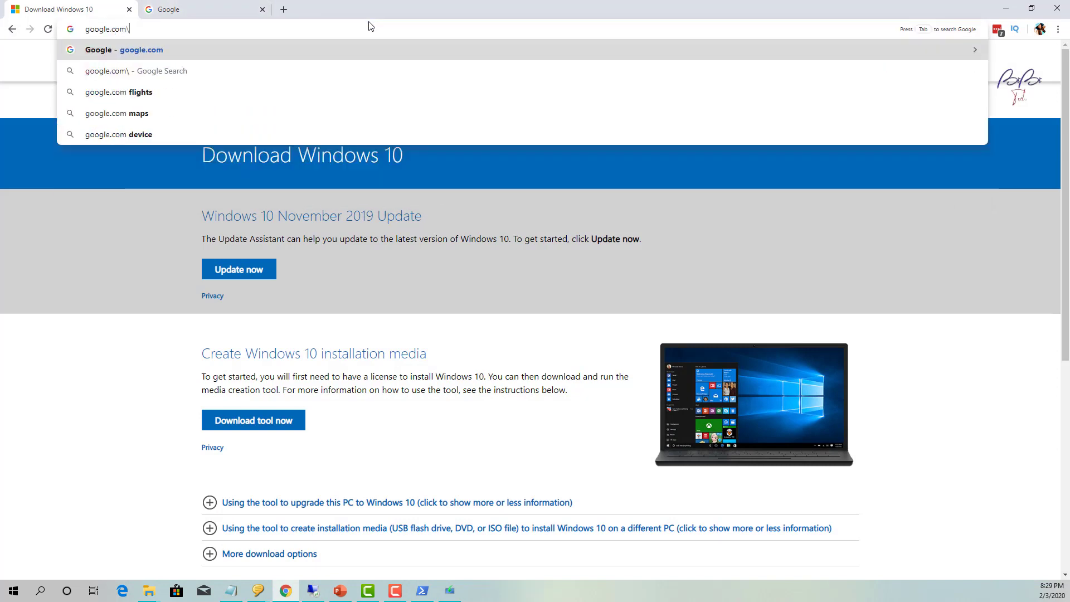
pyautogui.press('BackSpace')
pyautogui.press('Return')
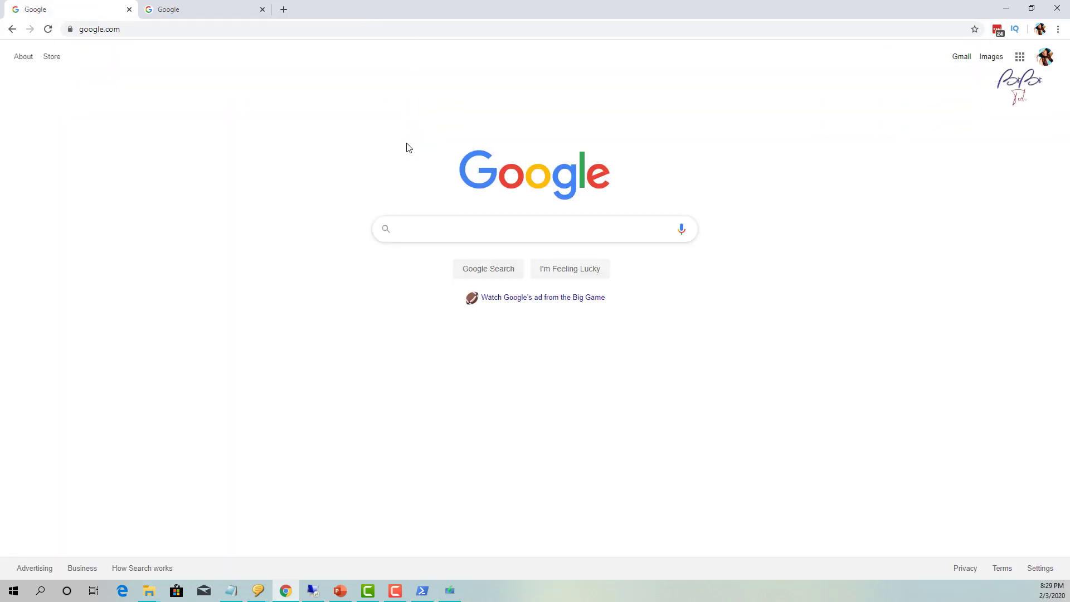
pyautogui.write('windows')
pyautogui.press('Down')
pyautogui.press('Down')
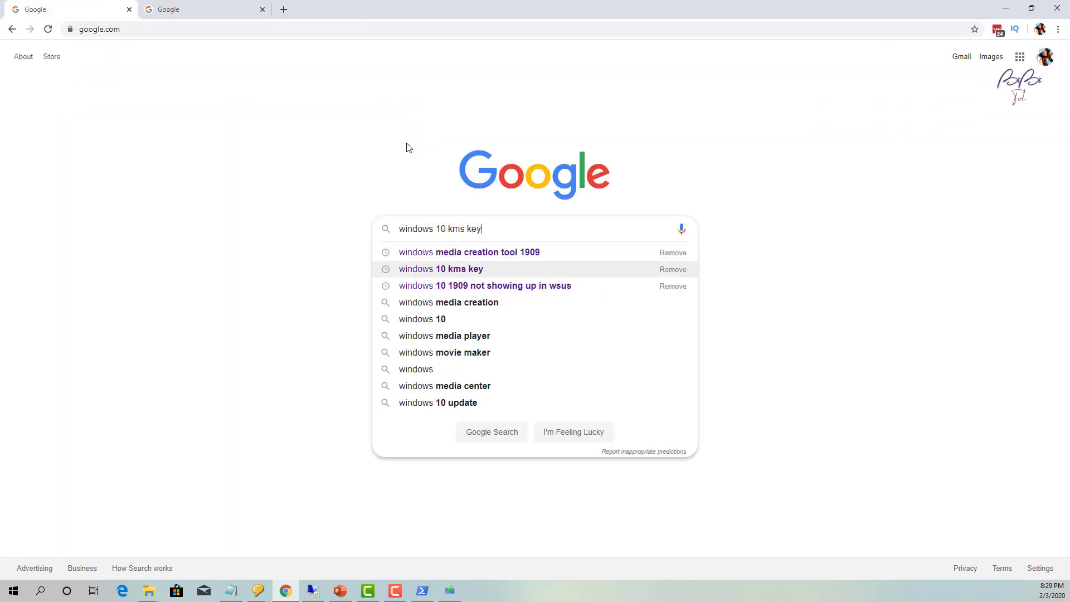
pyautogui.press('Return')
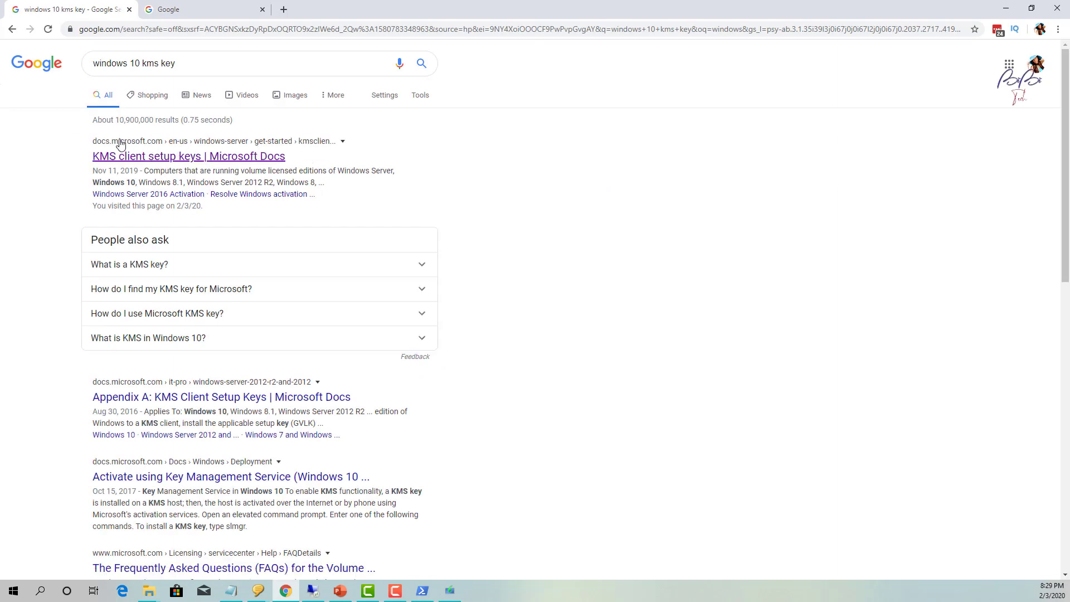
pyautogui.click(199, 158)
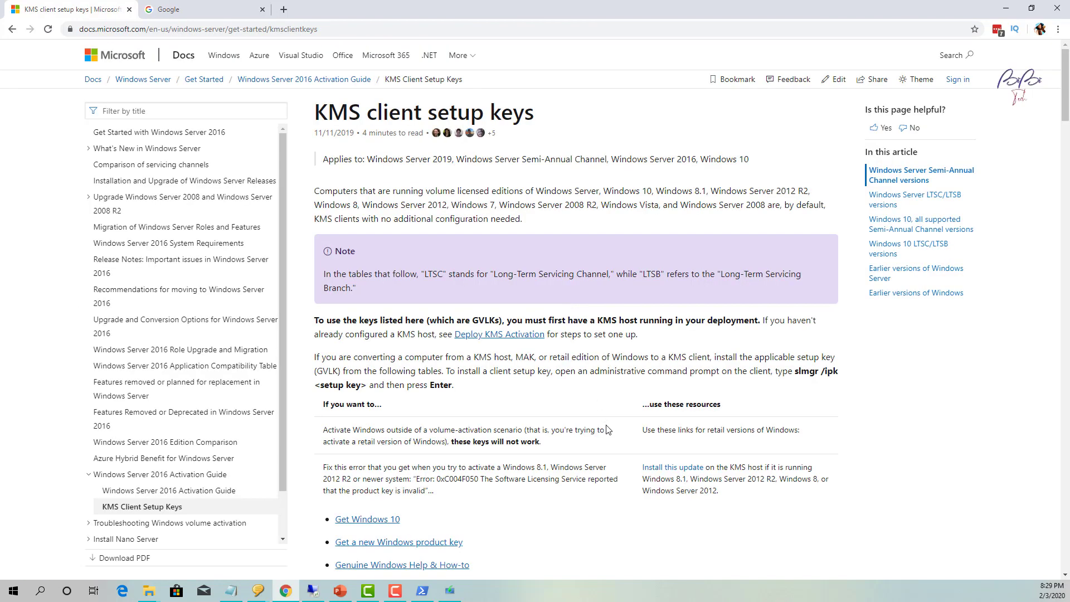
# Copy the Windows 10 Enterprise KMS client setup key from the page.
pyautogui.click(381, 29)
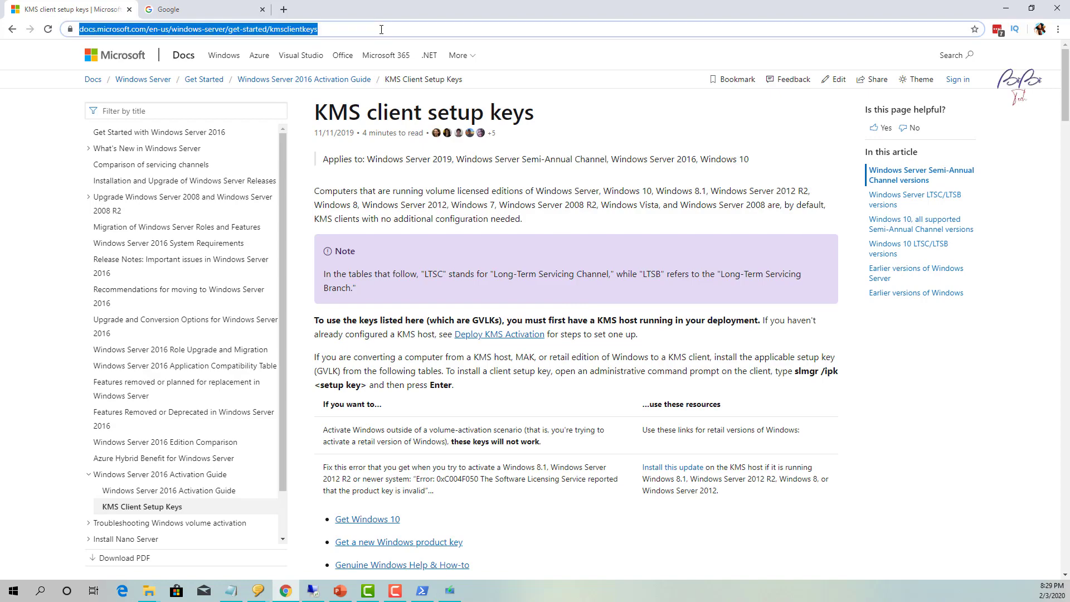
pyautogui.click(590, 417)
pyautogui.scroll(-3, 590, 416)
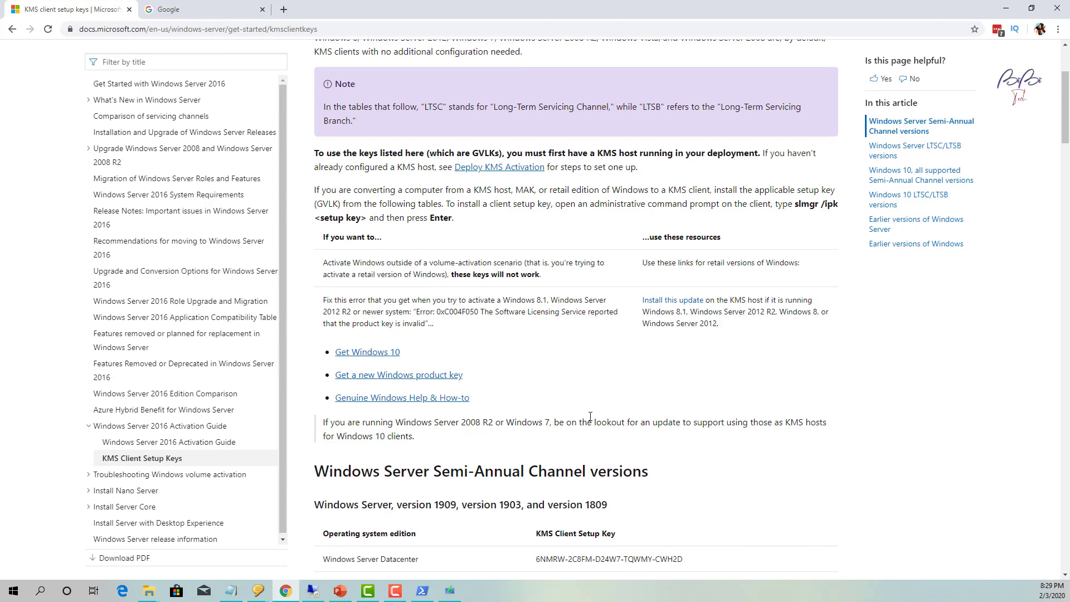
pyautogui.scroll(-15, 591, 418)
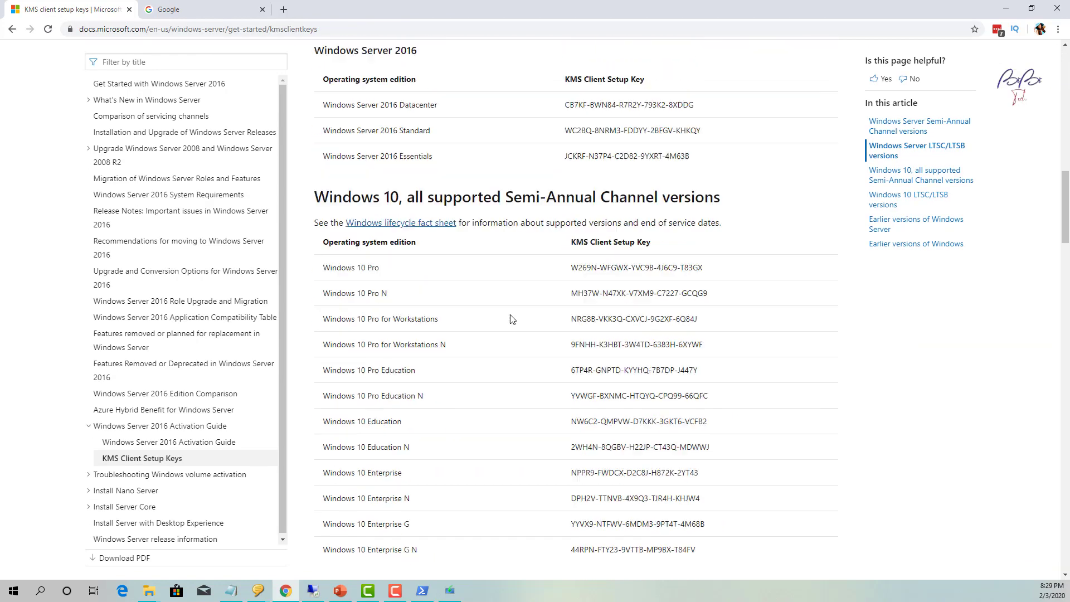
pyautogui.scroll(-2, 512, 319)
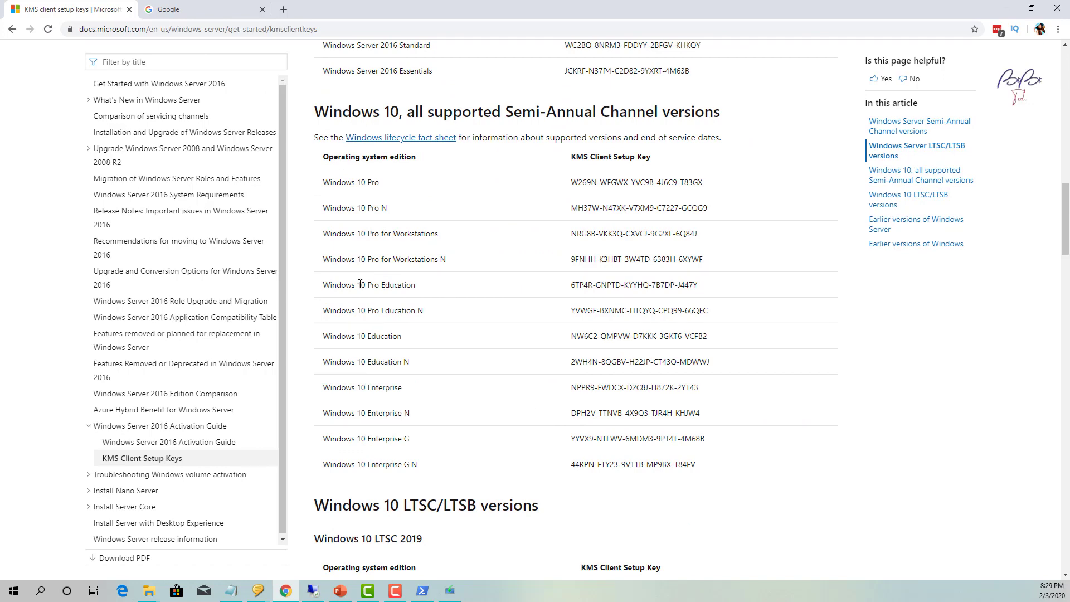
pyautogui.scroll(-3, 552, 399)
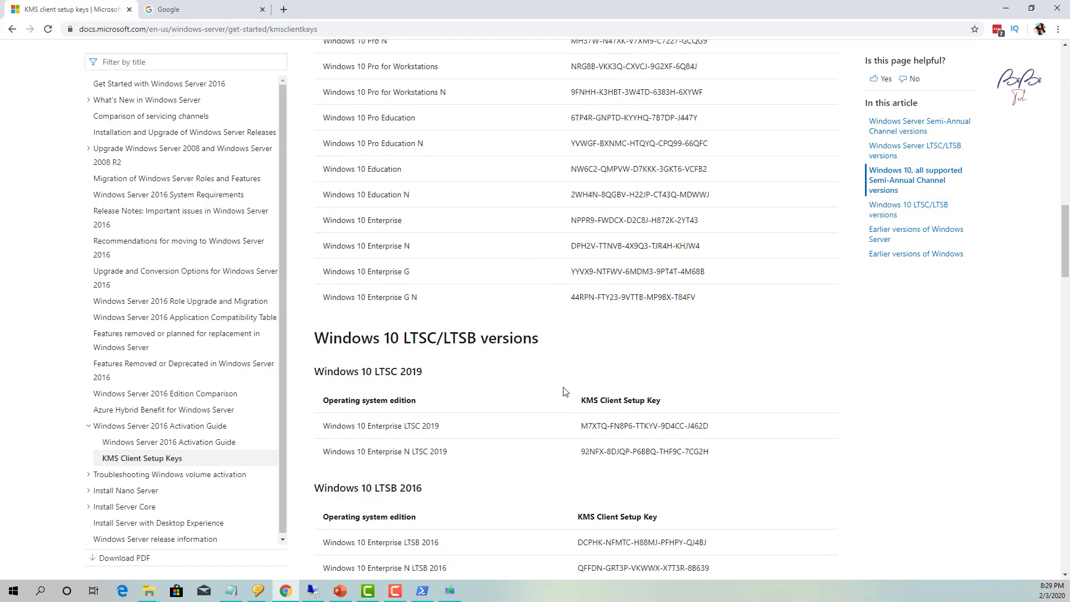
pyautogui.scroll(1, 557, 362)
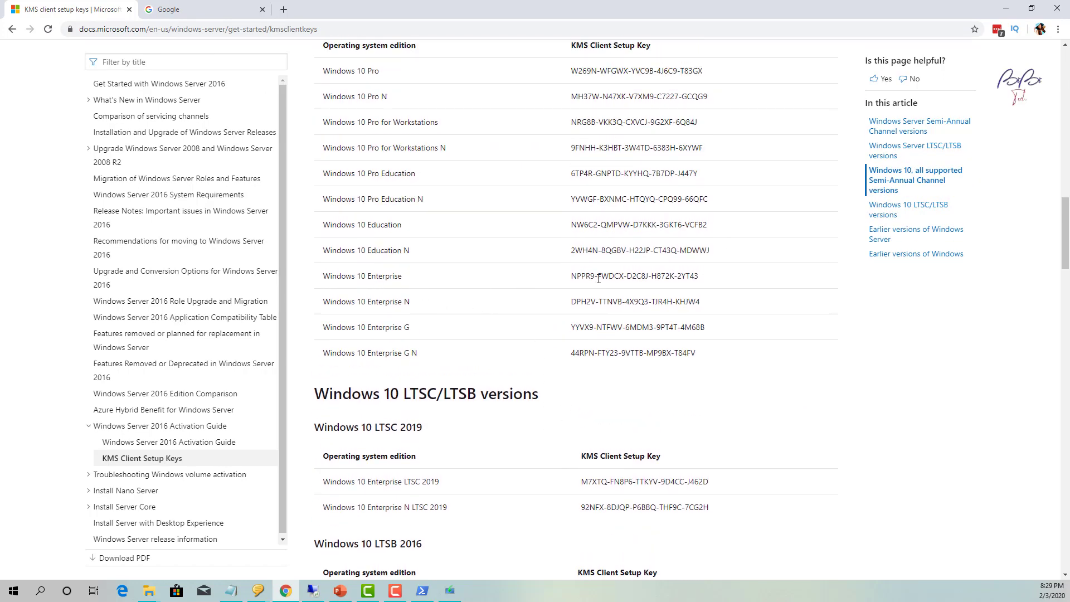
pyautogui.moveTo(571, 275); pyautogui.dragTo(704, 271)
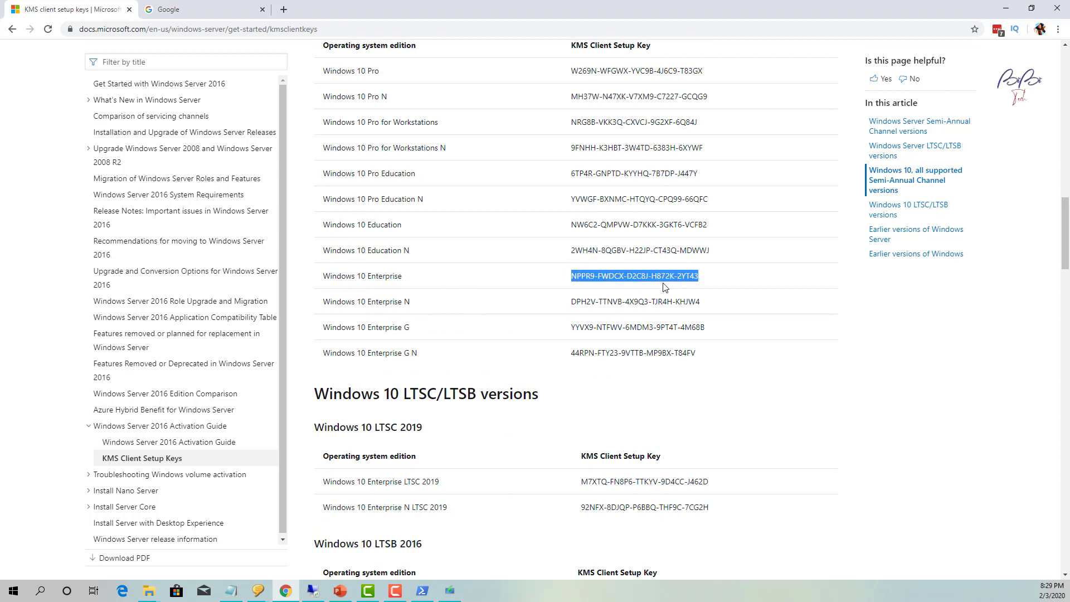
pyautogui.rightClick(666, 279)
pyautogui.click(693, 286)
# Paste the Windows 10 Enterprise key into Setup's product key field and continue.
pyautogui.click(1006, 9)
pyautogui.click(629, 147)
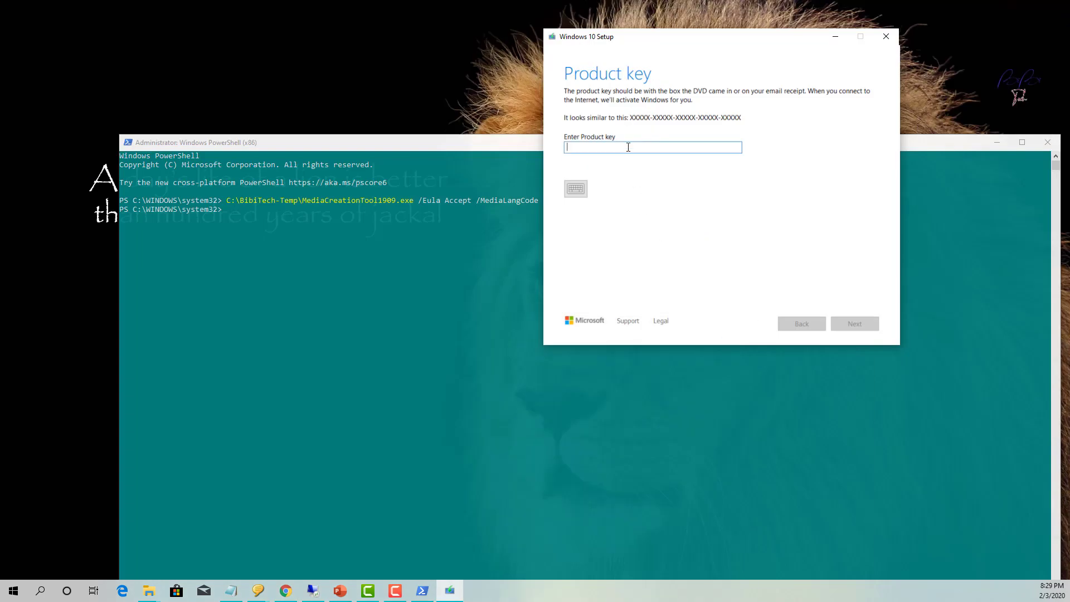
pyautogui.rightClick(628, 147)
pyautogui.click(647, 188)
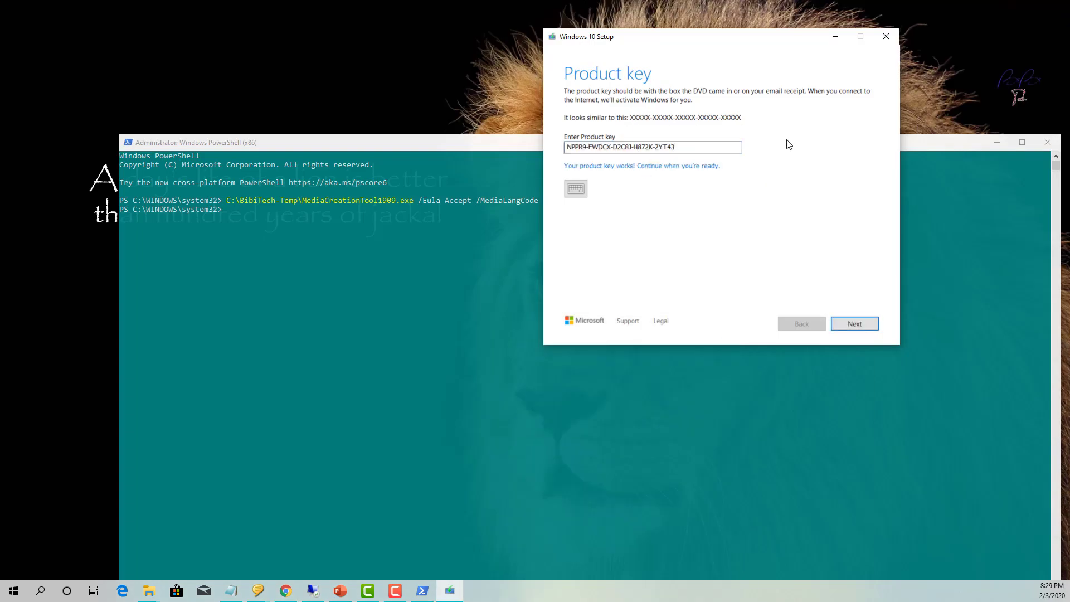
pyautogui.click(870, 325)
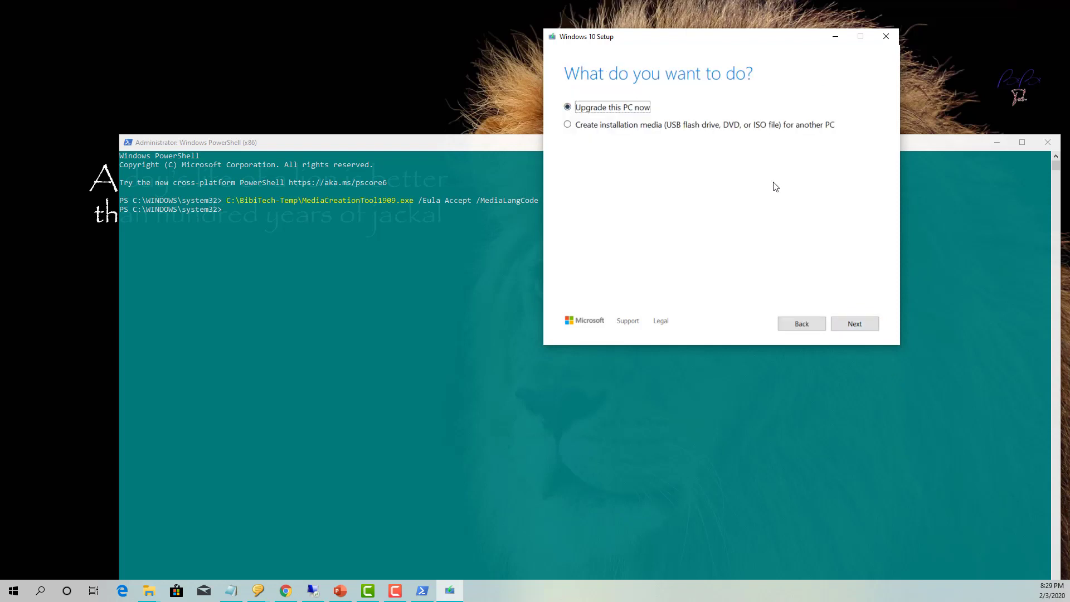
# Choose to create installation media as an ISO file and continue to the save location.
pyautogui.click(590, 128)
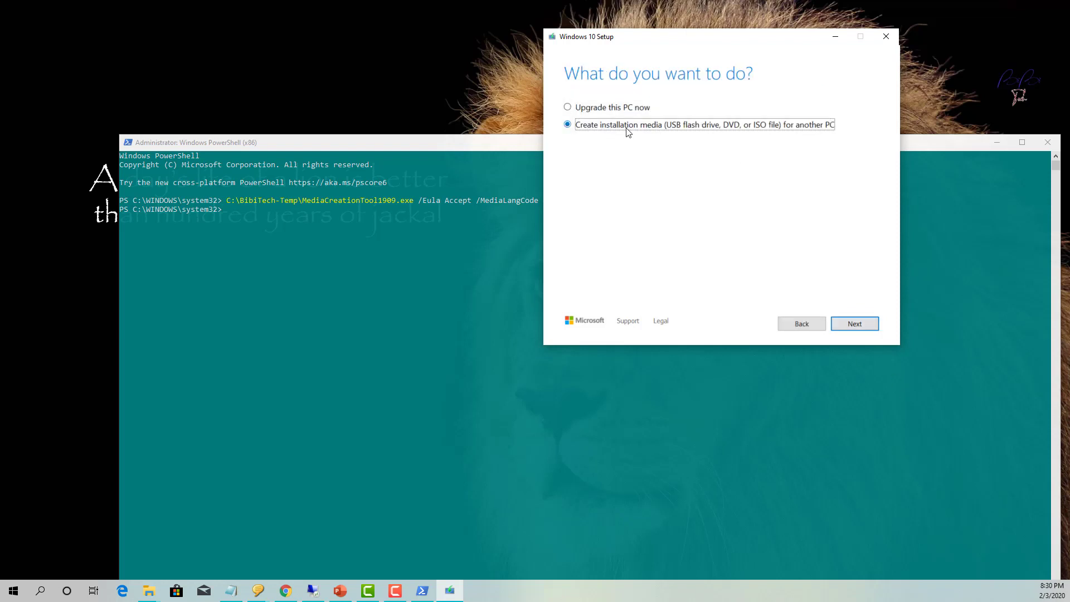
pyautogui.click(875, 325)
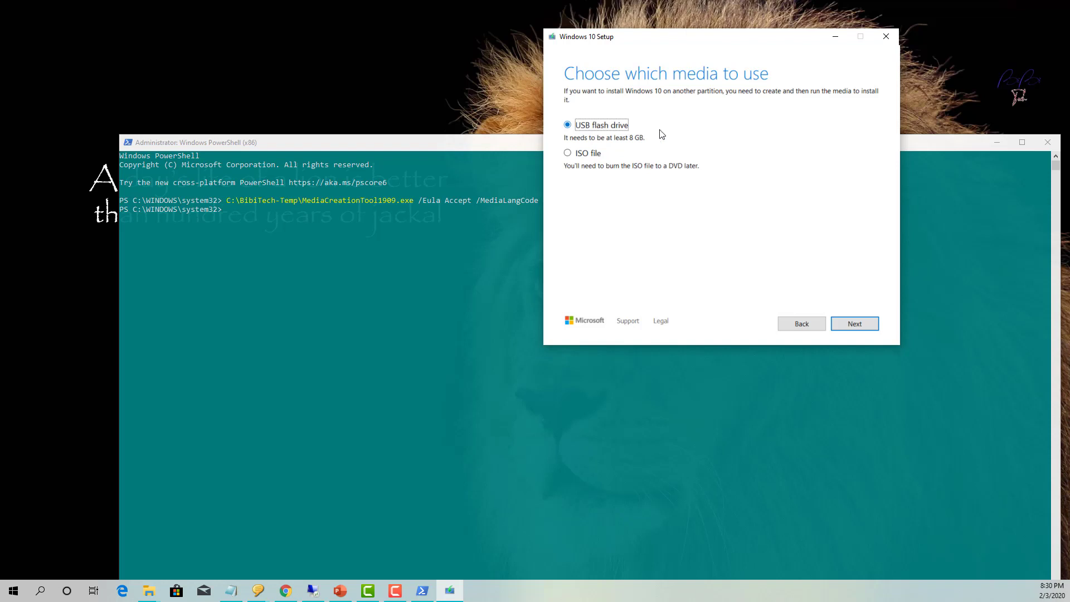
pyautogui.click(590, 154)
pyautogui.click(873, 329)
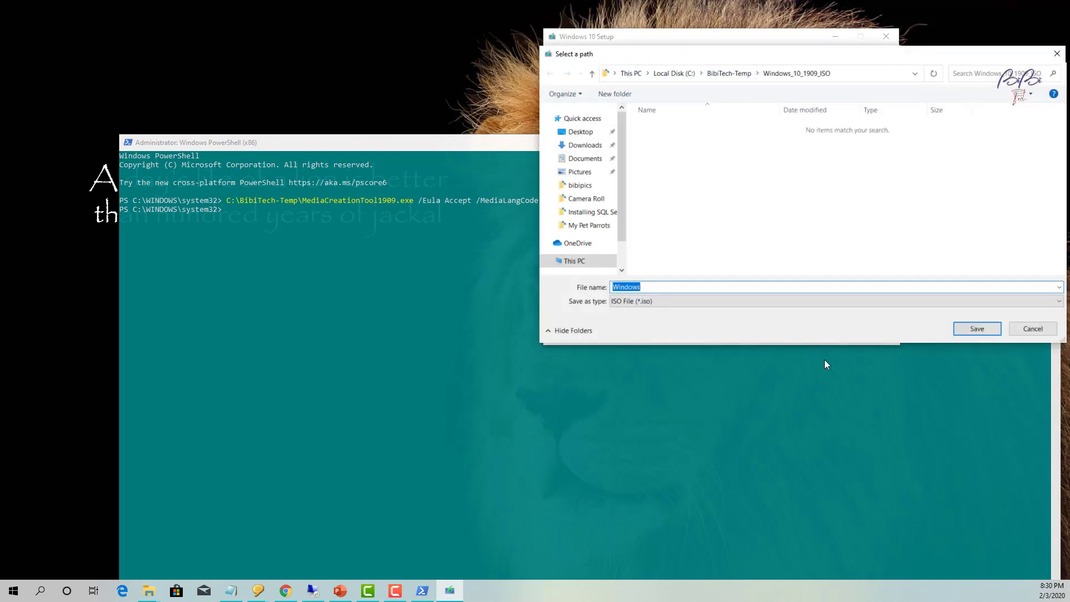
# Complete the ISO file name as Windows_10_Enterprise_1909 in the Windows_10_1909_ISO folder.
pyautogui.click(676, 290)
pyautogui.moveTo(779, 54); pyautogui.dragTo(535, 57)
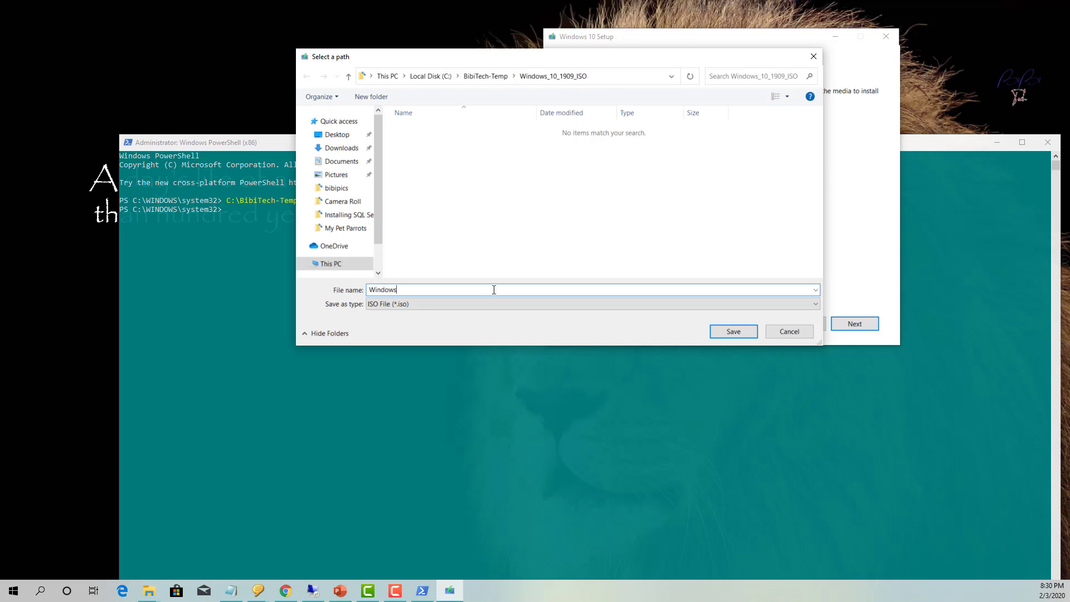
pyautogui.write('10_Enterprise_1909')
# Save so Setup builds the 3.90 GB Windows_10_1909_Enterprise.iso in Windows_10_1909_ISO.
pyautogui.click(714, 329)
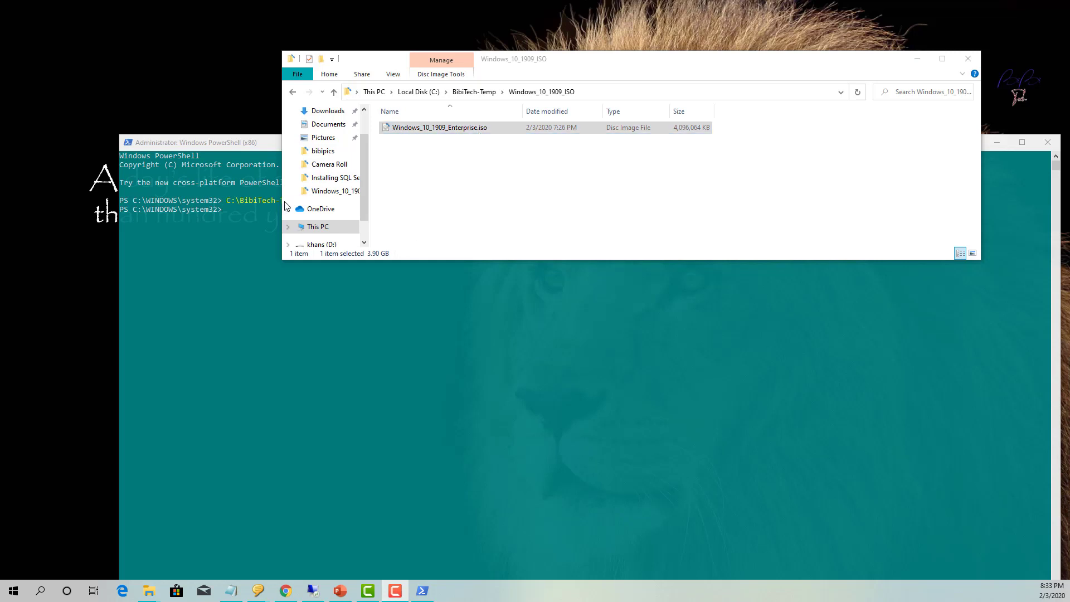
# Mount Windows_10_1909_Enterprise.iso and view the DVD Drive (E:) ESD-ISO contents.
pyautogui.moveTo(283, 199); pyautogui.dragTo(162, 199)
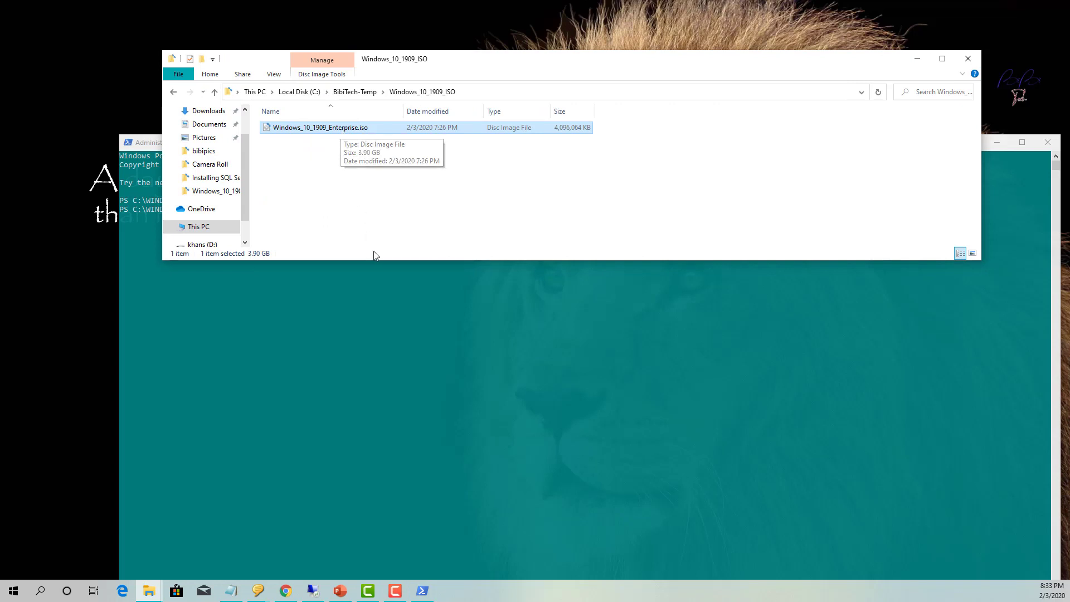
pyautogui.doubleClick(338, 132)
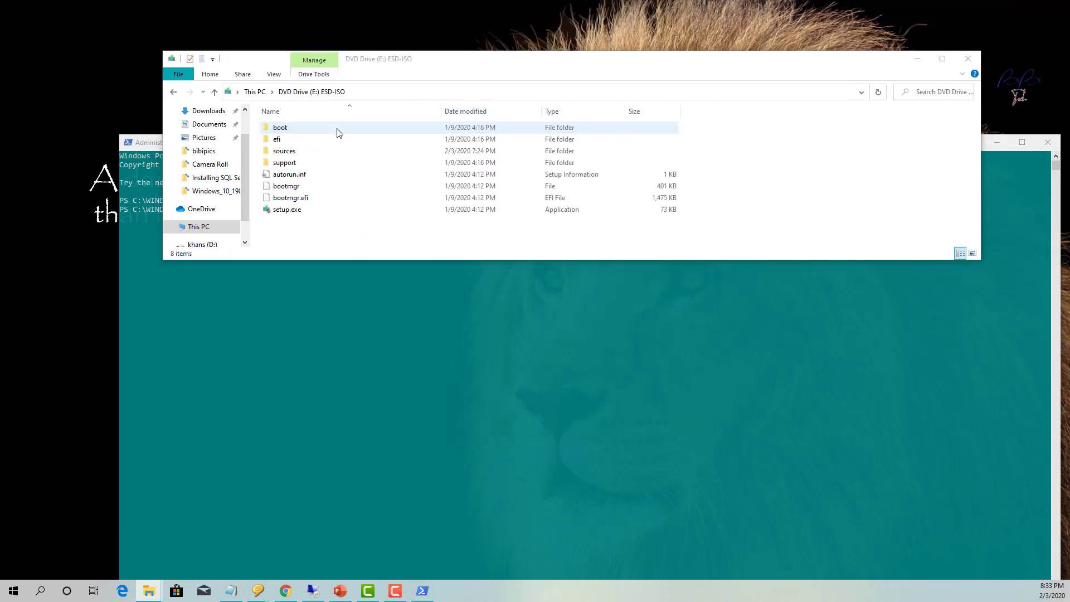
pyautogui.click(245, 243)
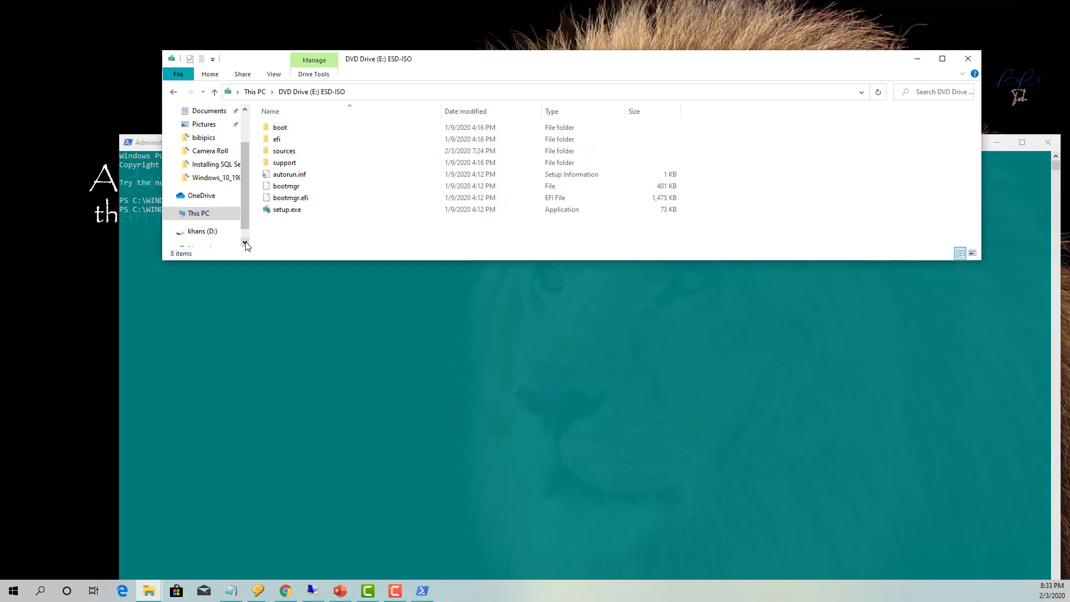
pyautogui.click(245, 243)
pyautogui.scroll(1, 246, 242)
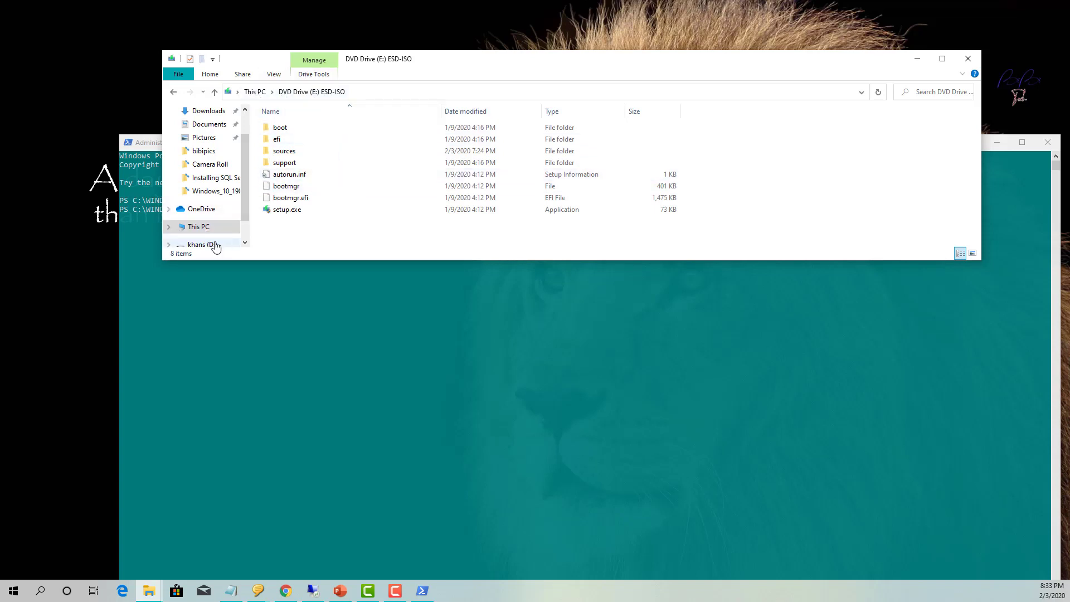
pyautogui.moveTo(244, 213); pyautogui.dragTo(241, 175)
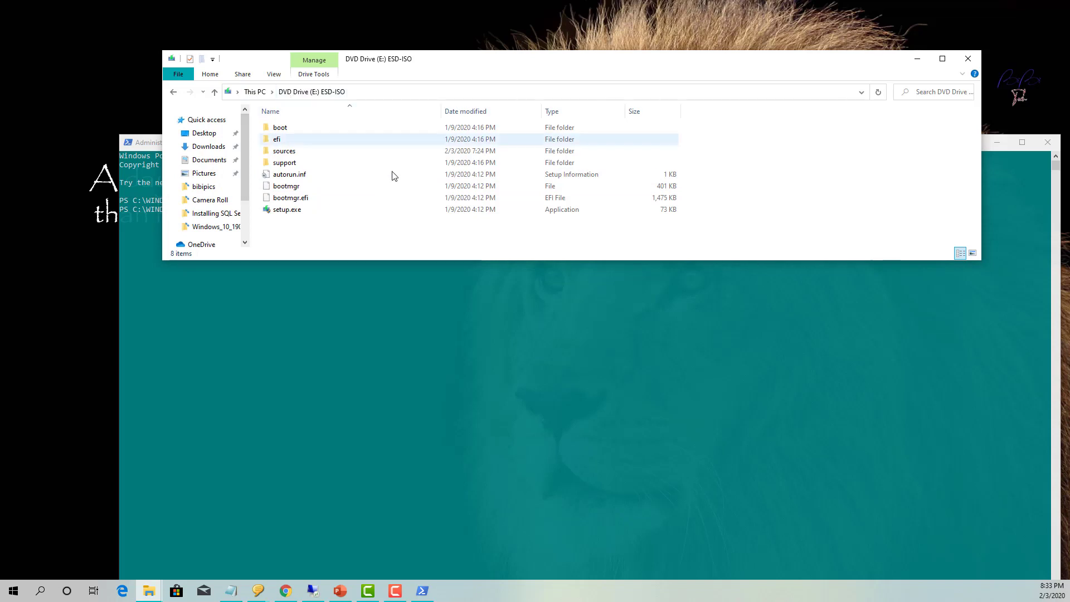
pyautogui.moveTo(490, 59); pyautogui.dragTo(571, 67)
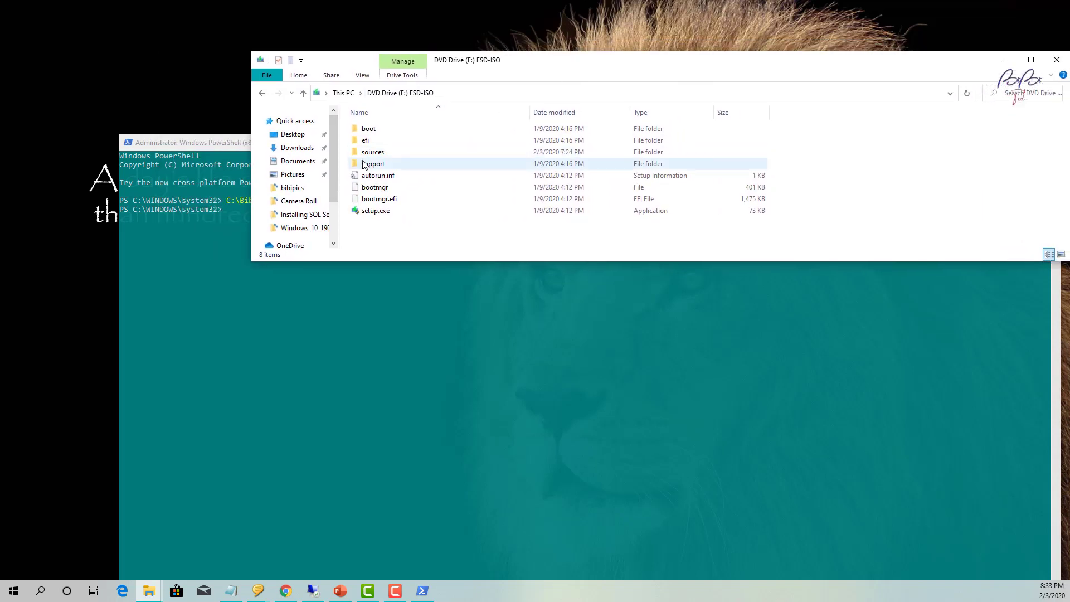
pyautogui.doubleClick(394, 152)
pyautogui.scroll(-2, 449, 216)
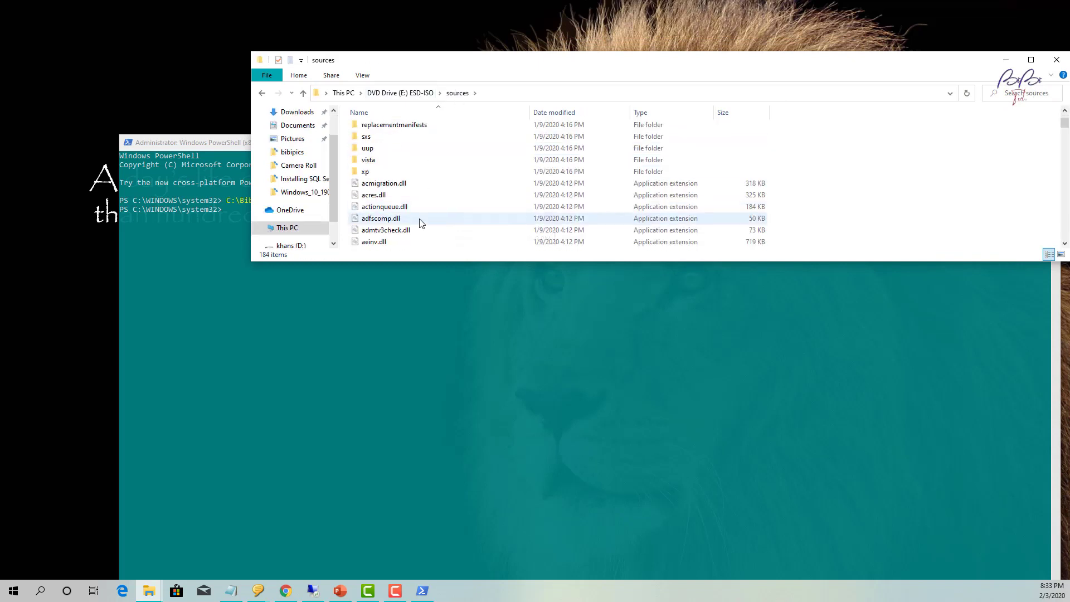
pyautogui.click(421, 223)
pyautogui.press('i')
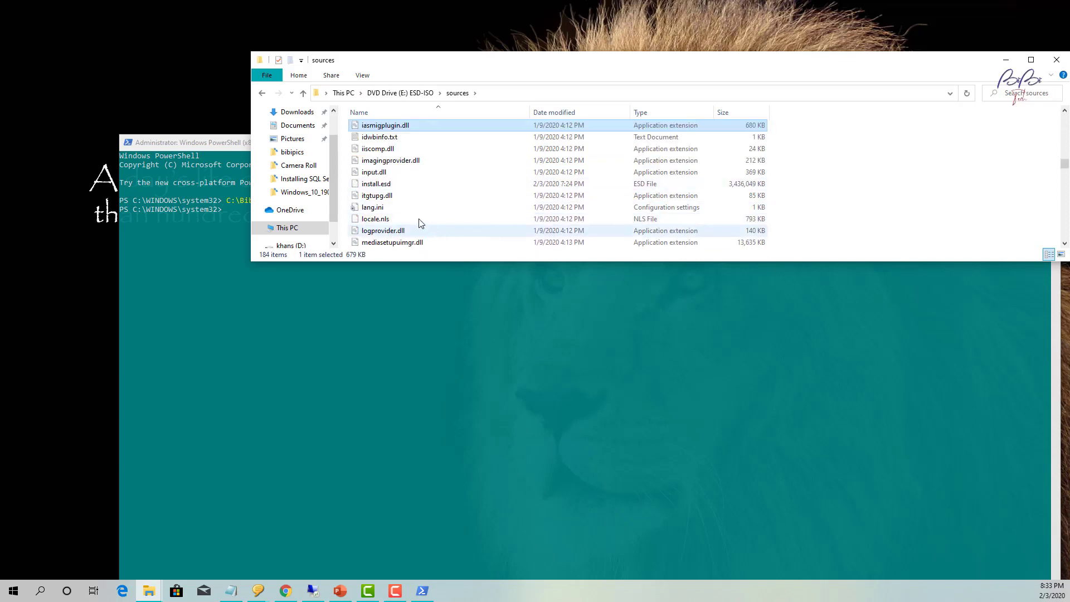
pyautogui.click(482, 184)
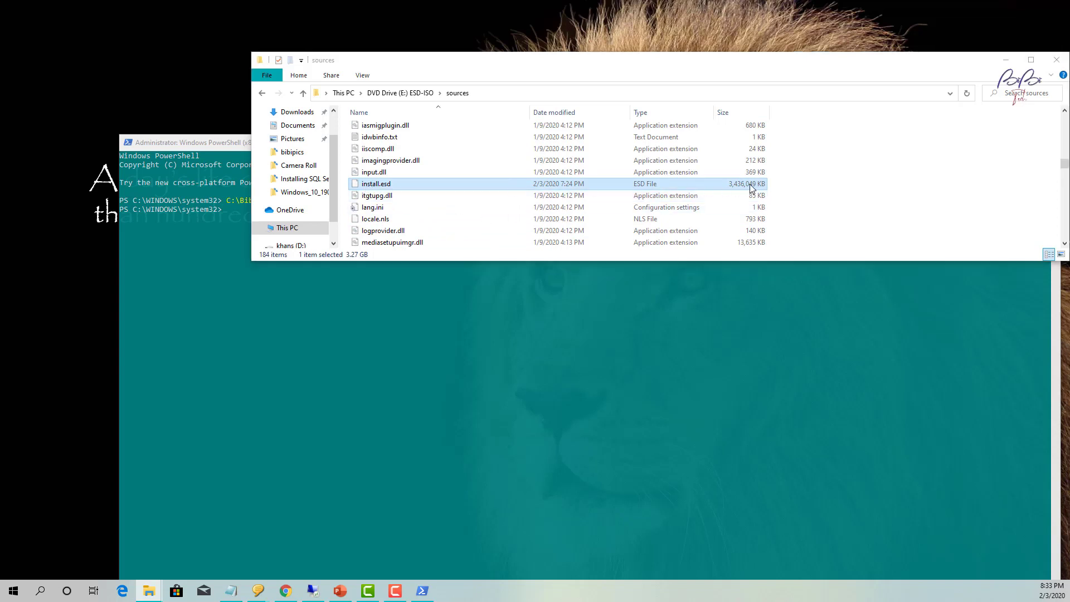
pyautogui.click(370, 187)
pyautogui.click(405, 94)
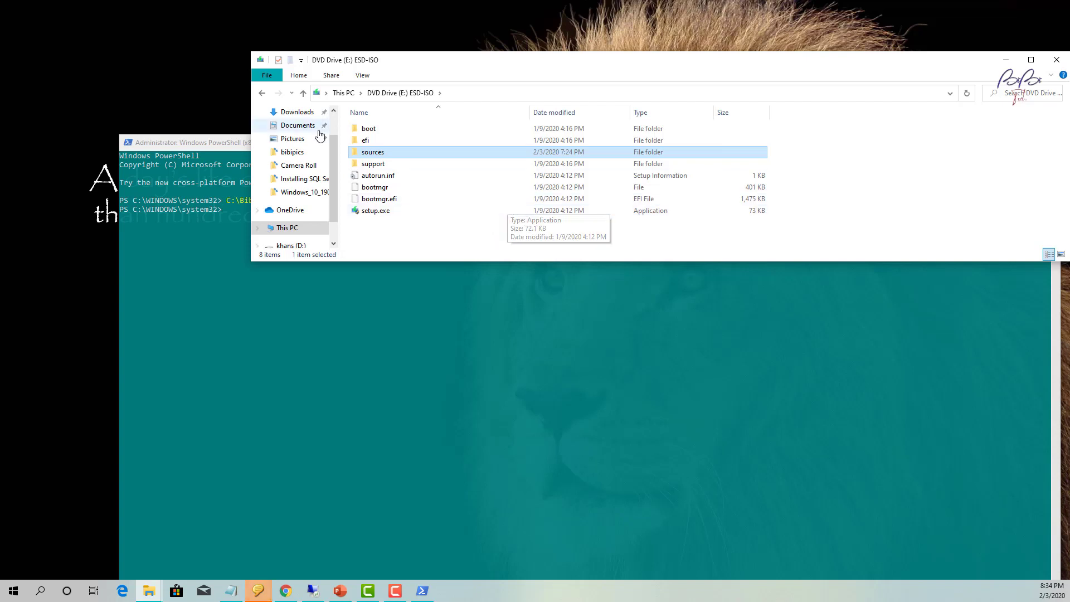
# Open E:\sources, locate install.esd among its files, and return to PowerShell.
pyautogui.doubleClick(409, 158)
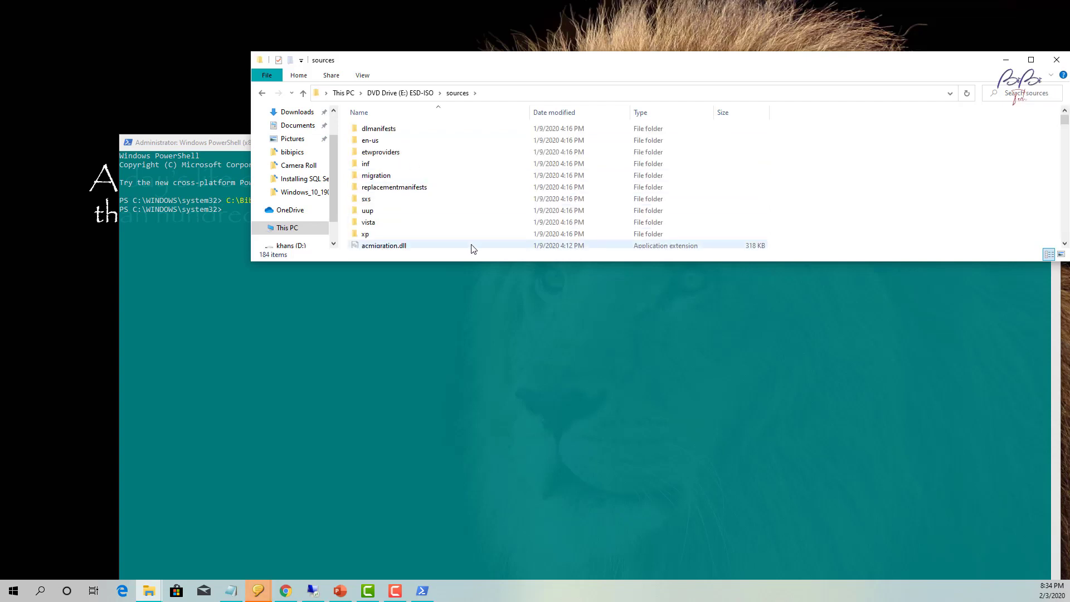
pyautogui.scroll(-2, 458, 220)
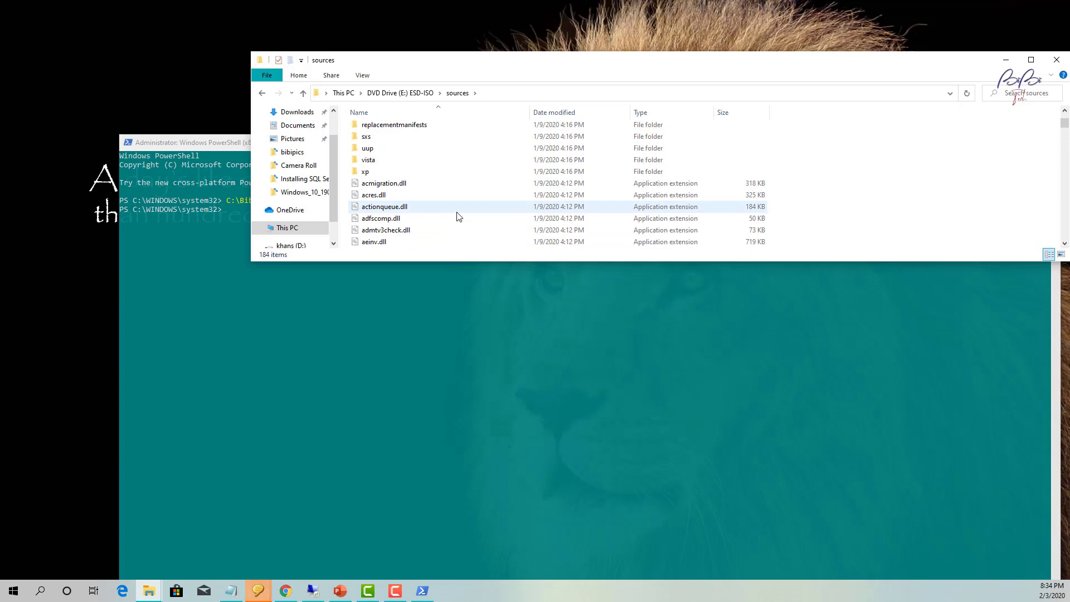
pyautogui.moveTo(610, 60)
pyautogui.mouseDown()
pyautogui.moveTo(626, 56)
pyautogui.moveTo(618, 51)
pyautogui.mouseUp()
pyautogui.scroll(-5, 539, 139)
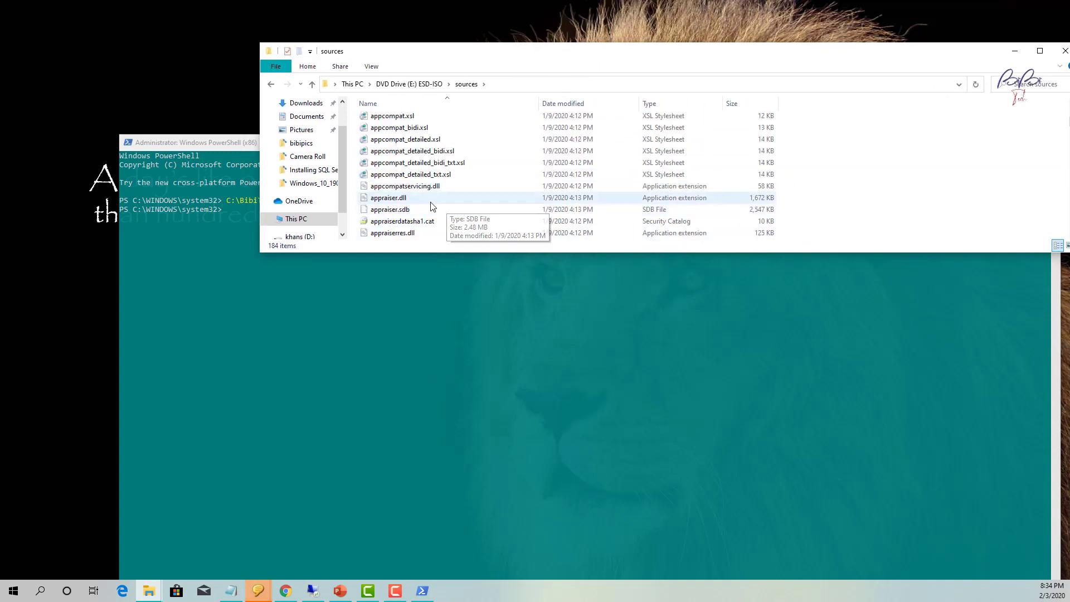
pyautogui.click(433, 200)
pyautogui.write('in')
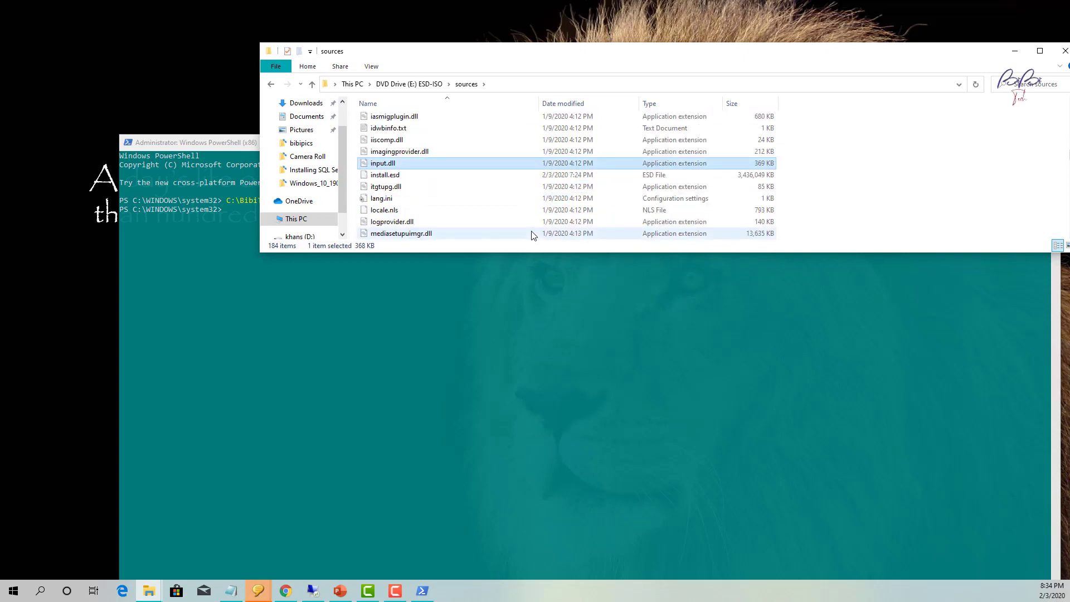
pyautogui.scroll(-2, 463, 223)
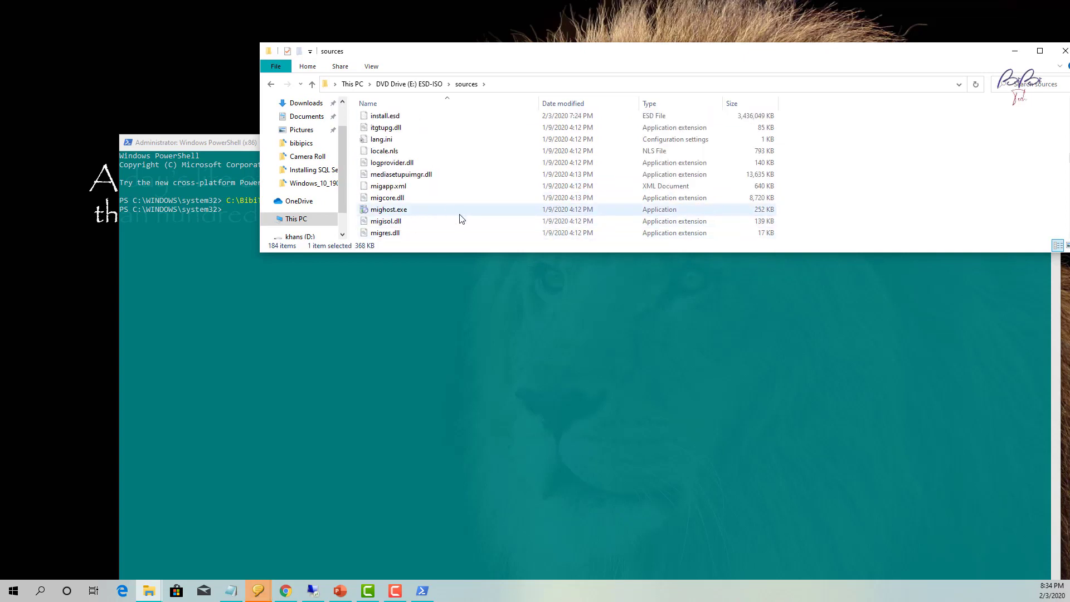
pyautogui.write('inf')
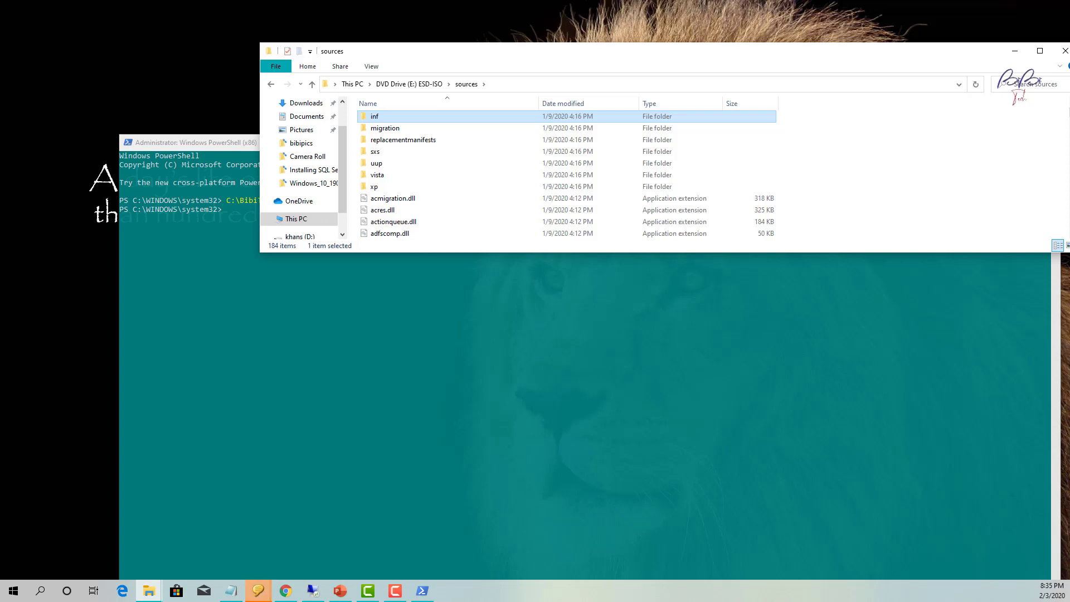
pyautogui.click(524, 342)
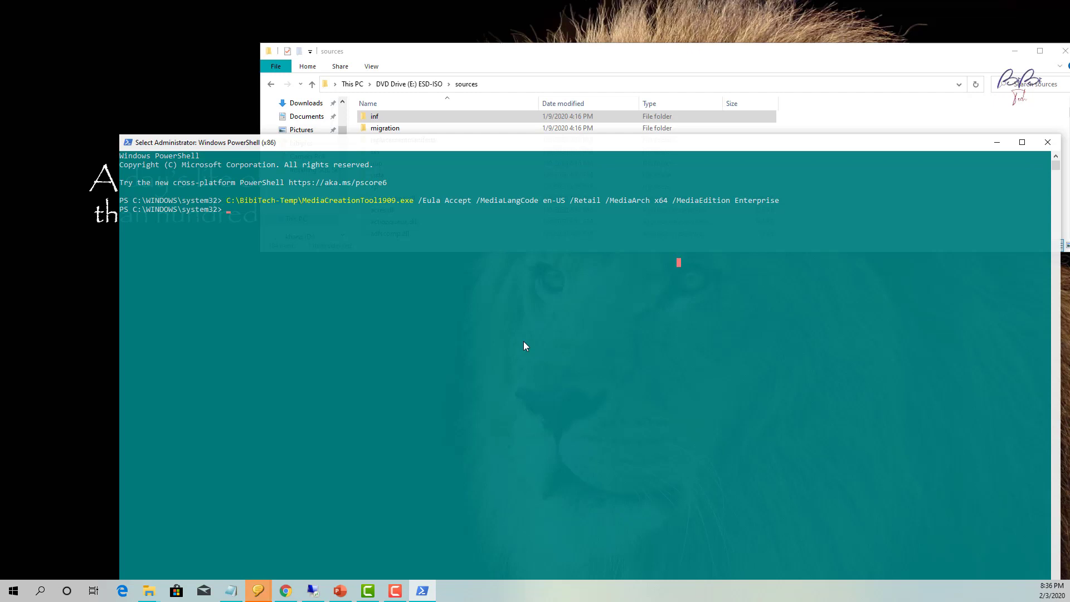
# Run dism /Get-WimInfo /Wimfile:E:\sources\install.esd, pasting the path copied from Explorer.
pyautogui.write('dis')
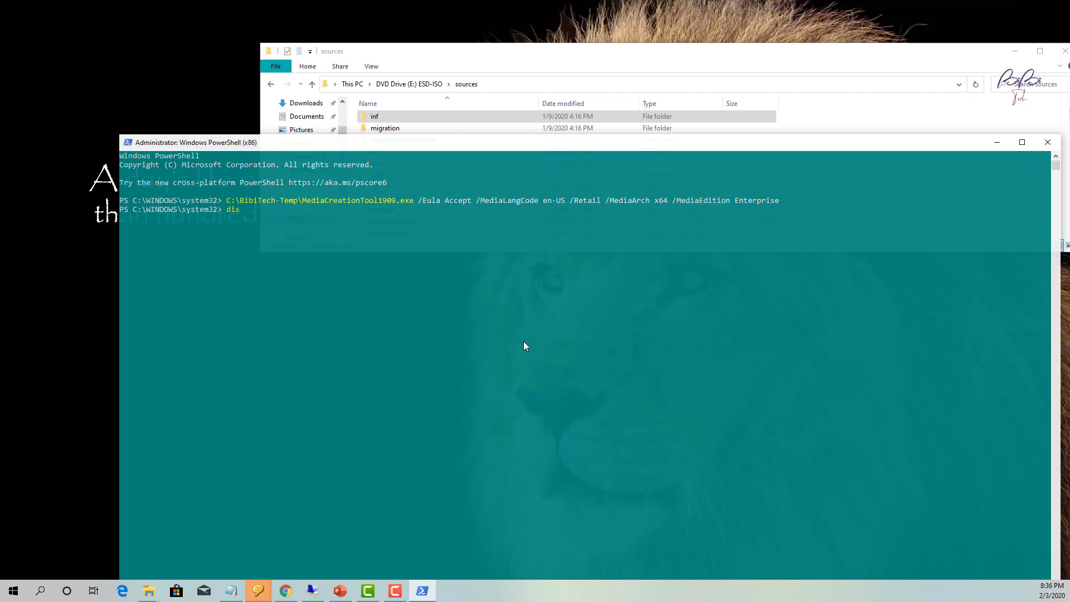
pyautogui.write('m /Get-Wiminfo /Wimfile:\\')
pyautogui.click(508, 84)
pyautogui.rightClick(507, 85)
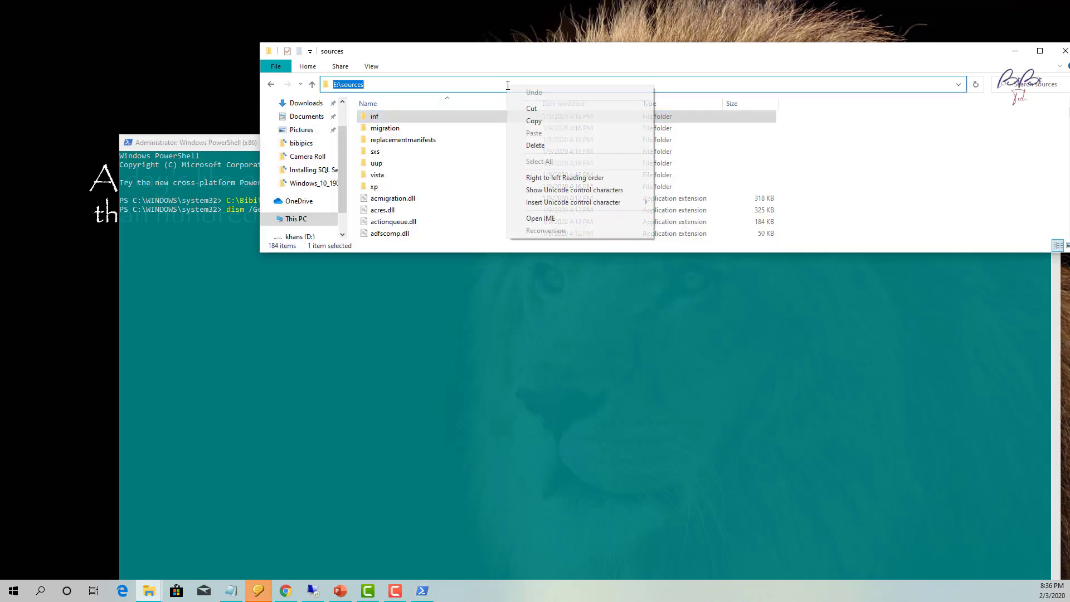
pyautogui.click(534, 120)
pyautogui.click(466, 352)
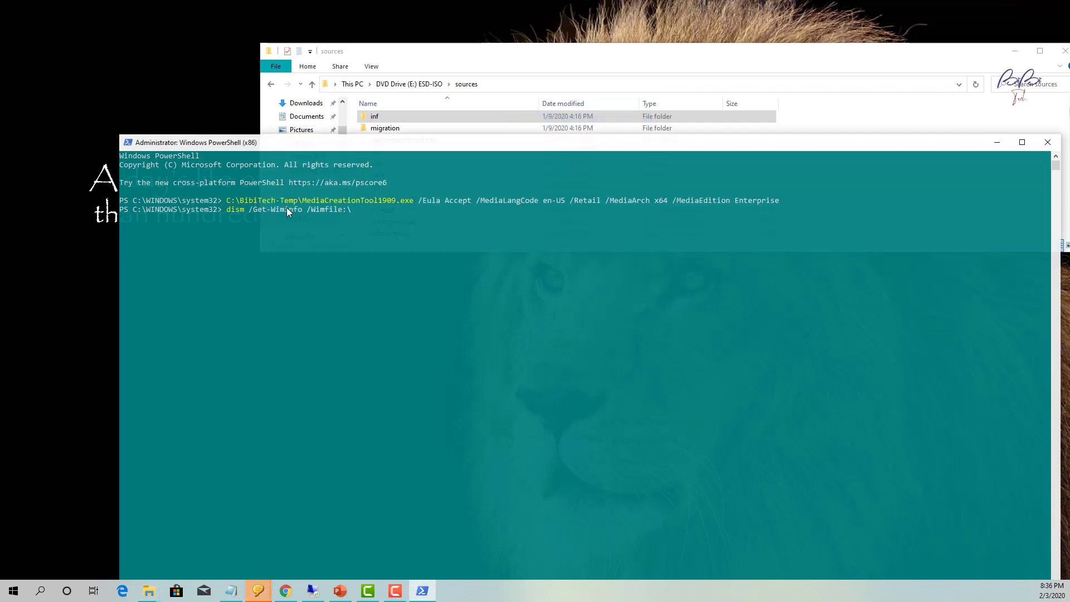
pyautogui.press('BackSpace')
pyautogui.rightClick(366, 210)
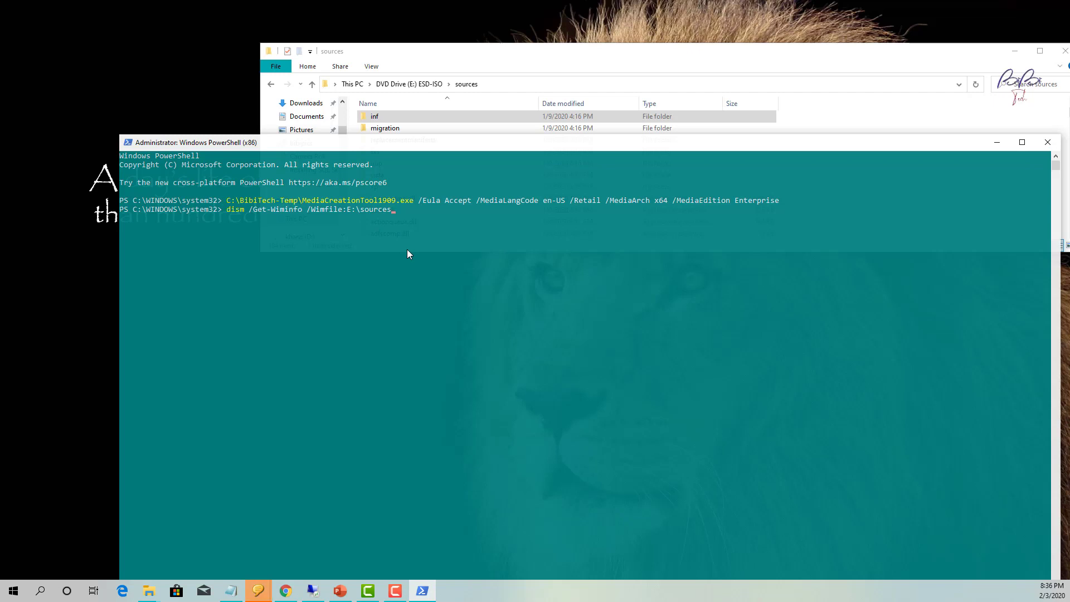
pyautogui.write('\\install.esd')
pyautogui.press('Return')
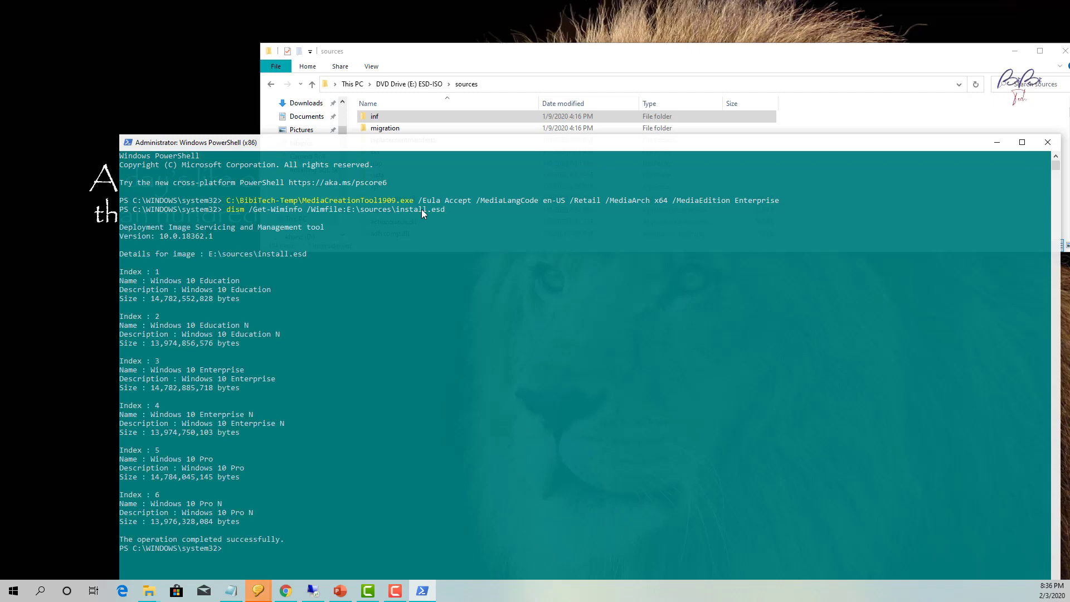
# Highlight the Index 3 Windows 10 Enterprise entry in the DISM image listing.
pyautogui.moveTo(424, 142); pyautogui.dragTo(383, 62)
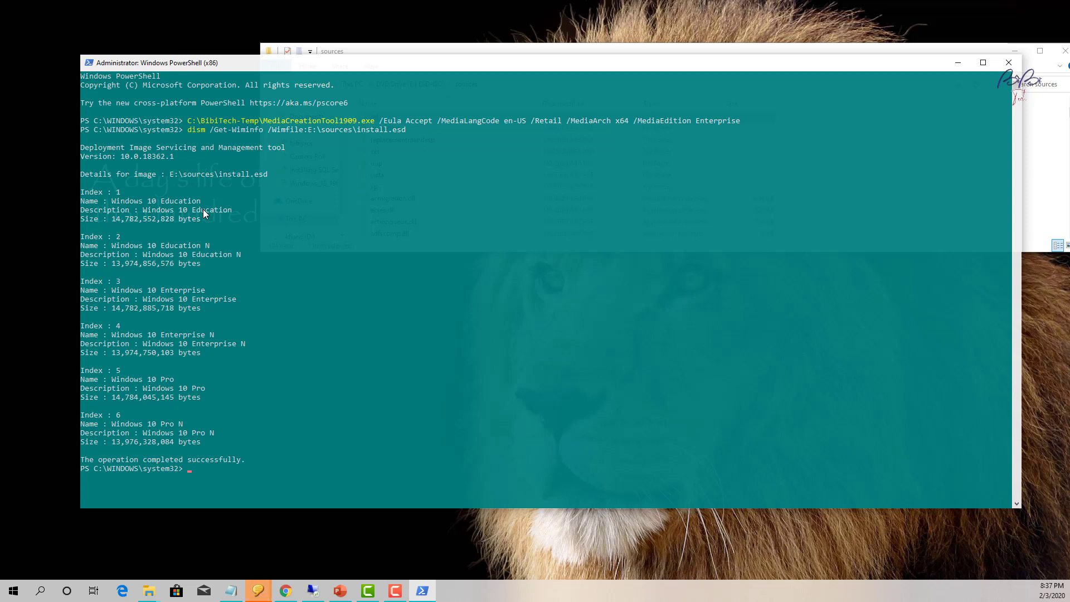
pyautogui.moveTo(208, 290); pyautogui.dragTo(82, 286)
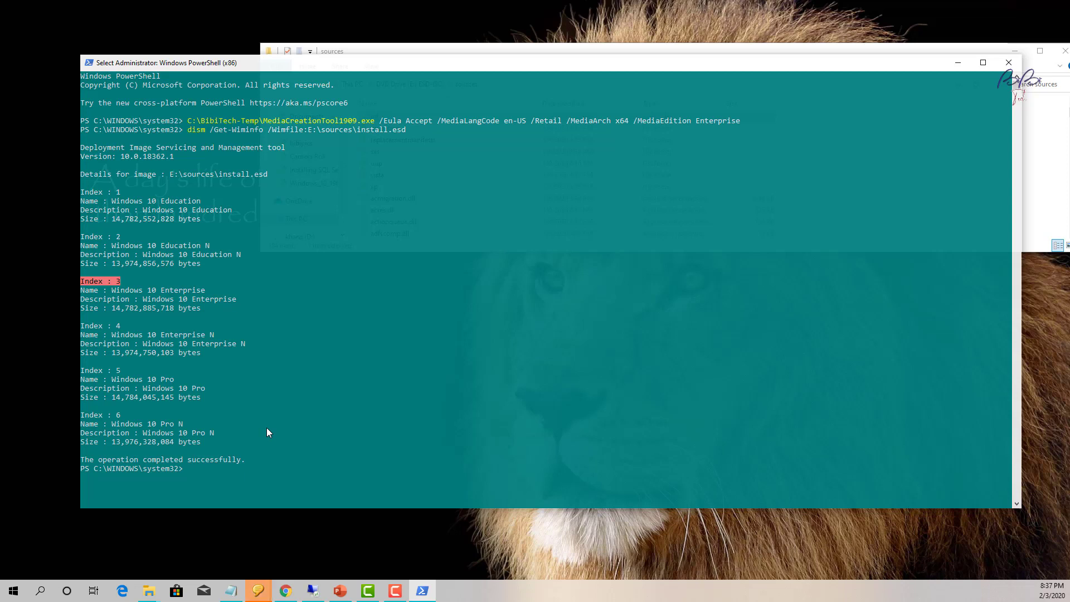
pyautogui.click(207, 311)
pyautogui.moveTo(207, 311); pyautogui.dragTo(80, 282)
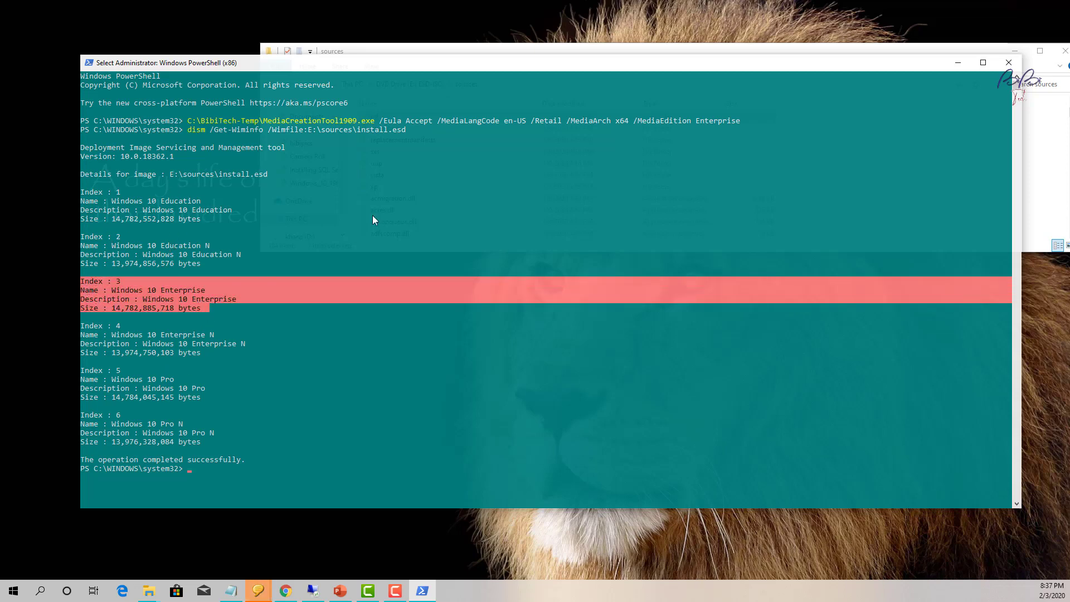
pyautogui.moveTo(584, 68); pyautogui.dragTo(592, 133)
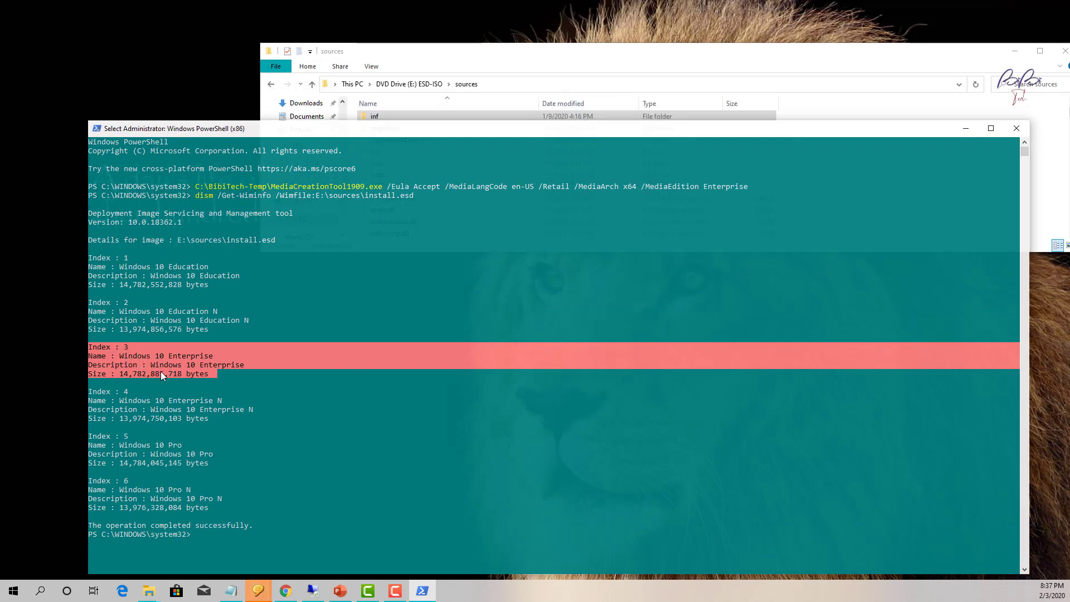
pyautogui.click(149, 591)
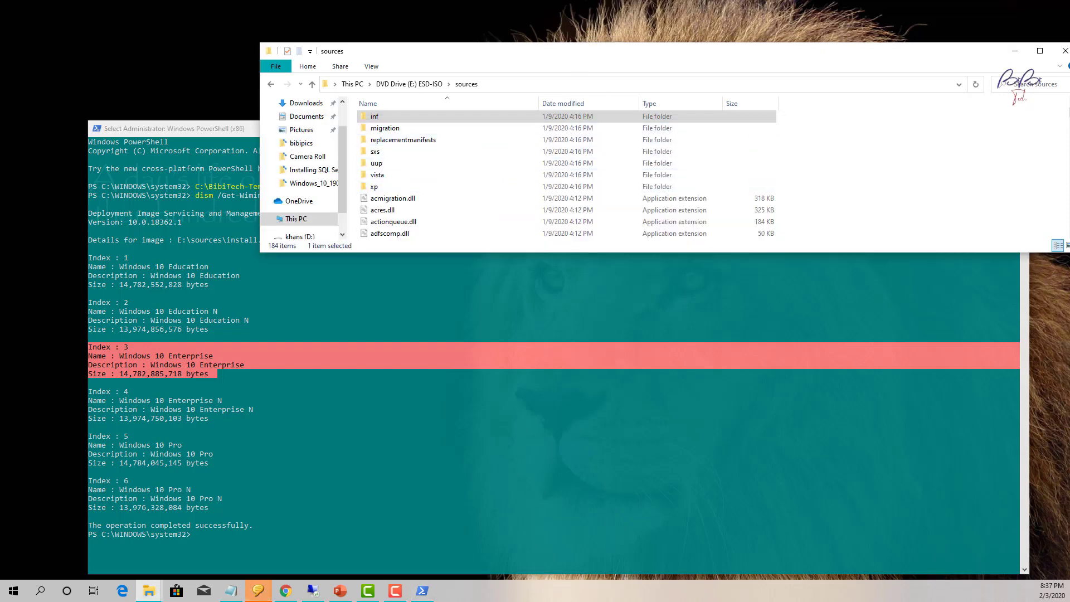
pyautogui.scroll(-1, 570, 461)
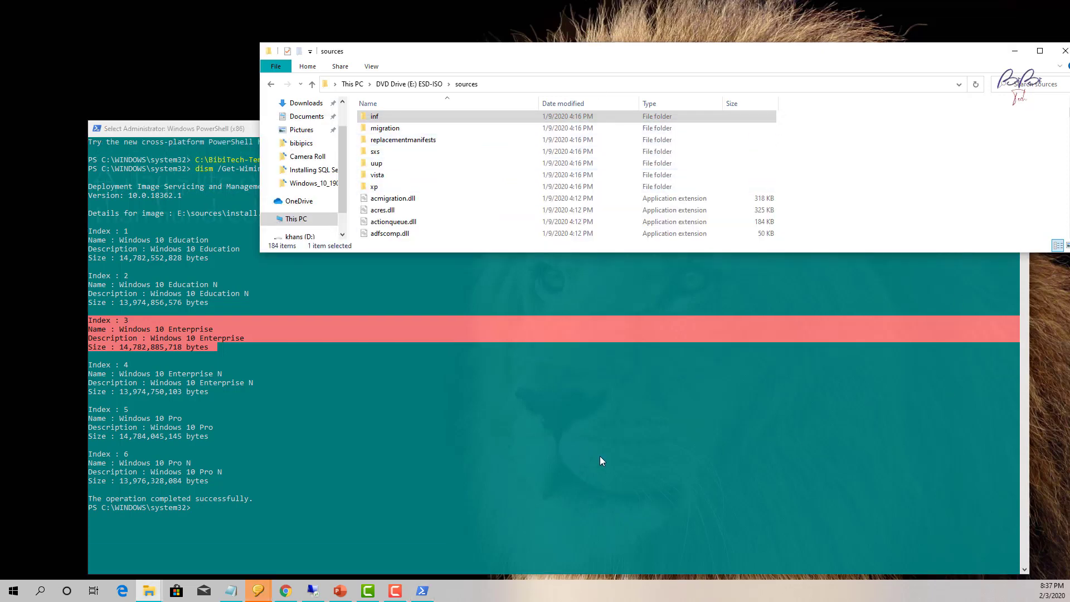
pyautogui.click(390, 528)
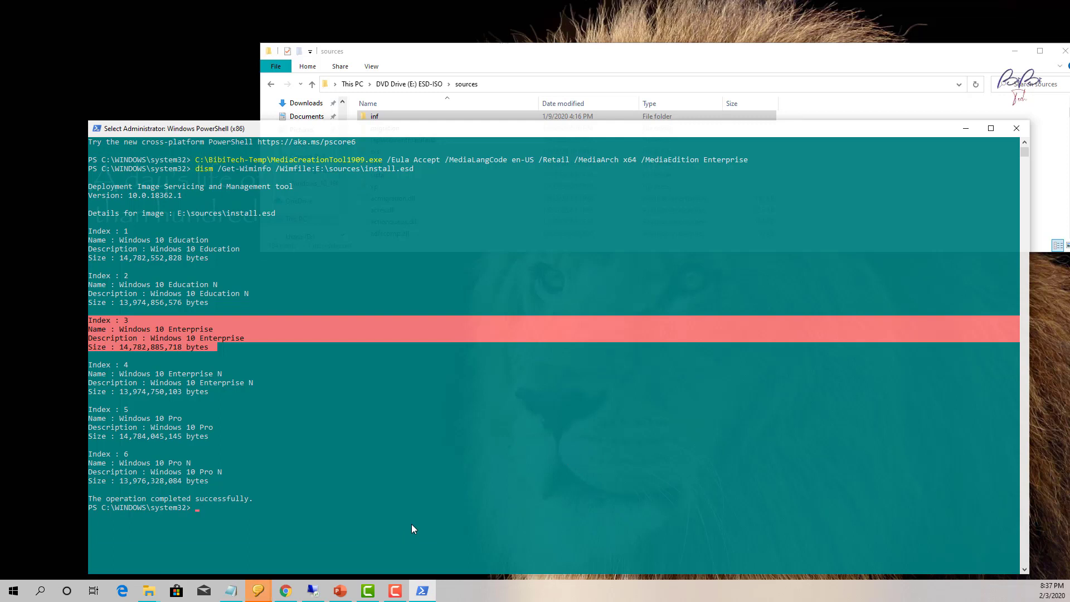
# Build the export command from E:\sources\Install.esd, pasting the remaining arguments and setting SourceIndex to 3.
pyautogui.write('dism')
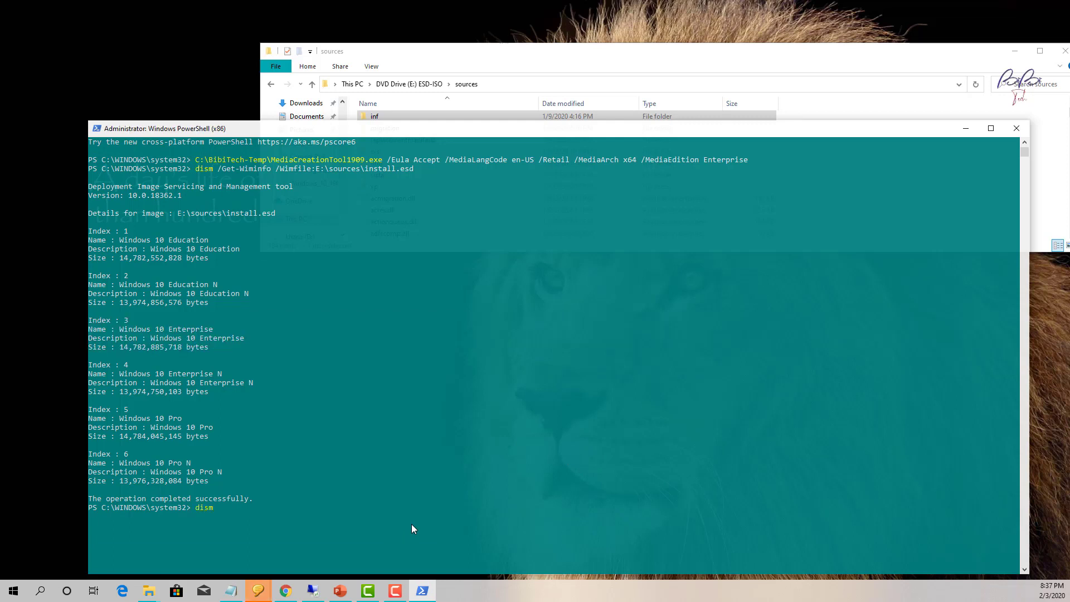
pyautogui.write(' /export-image /sourceImagefile:D')
pyautogui.press('BackSpace')
pyautogui.write('E:\\sour')
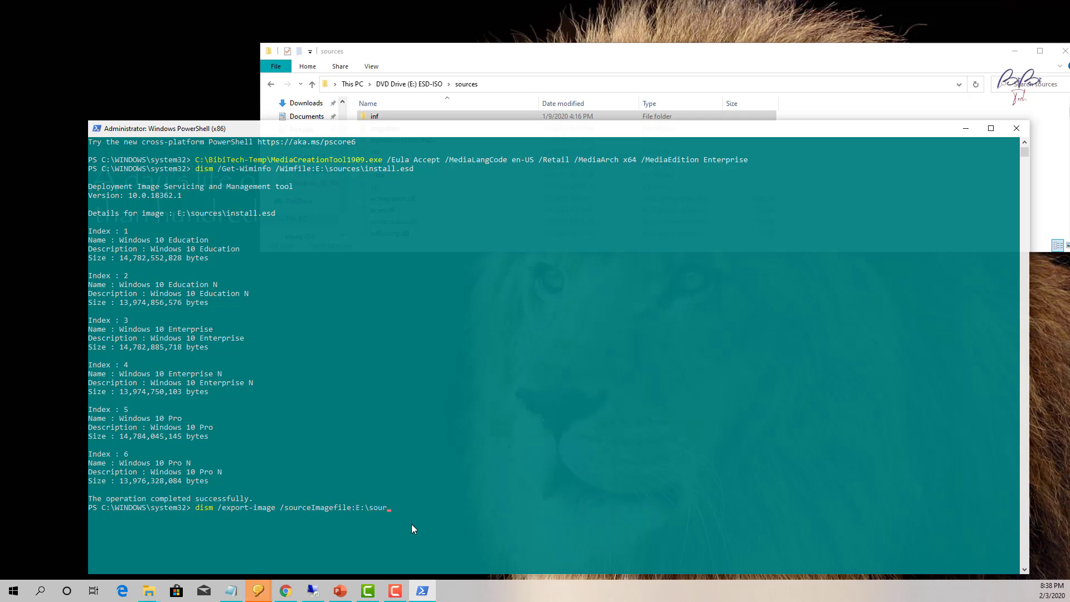
pyautogui.write('ces\\Install.esd')
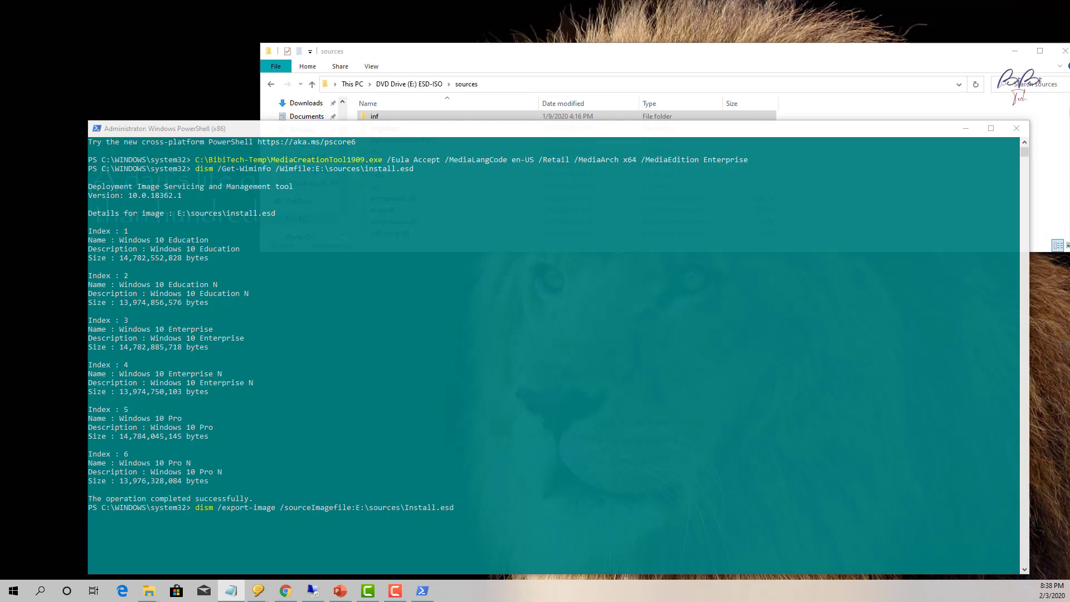
pyautogui.click(472, 524)
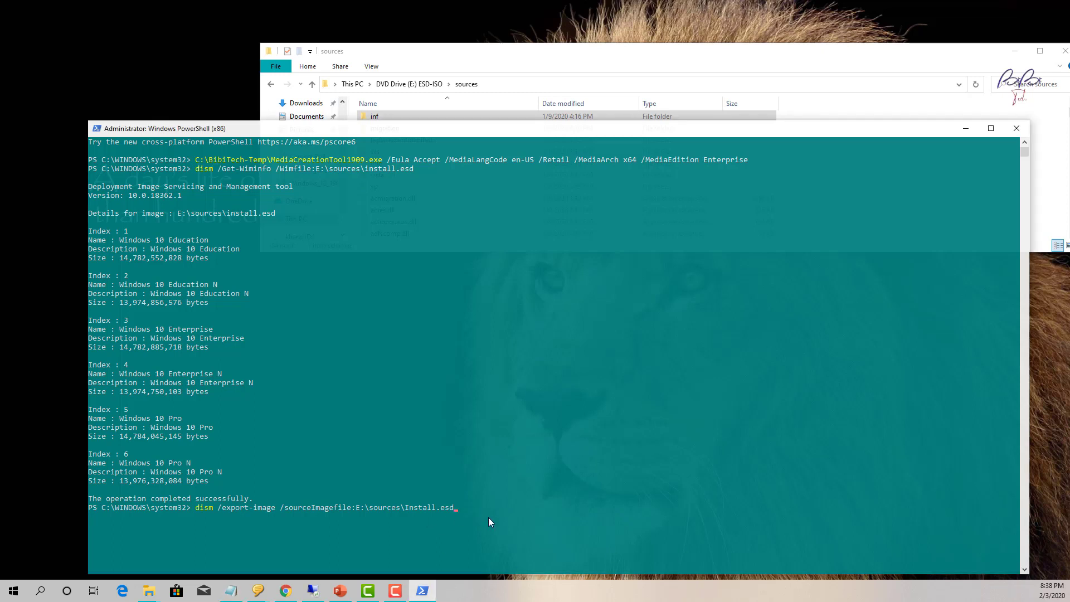
pyautogui.rightClick(486, 517)
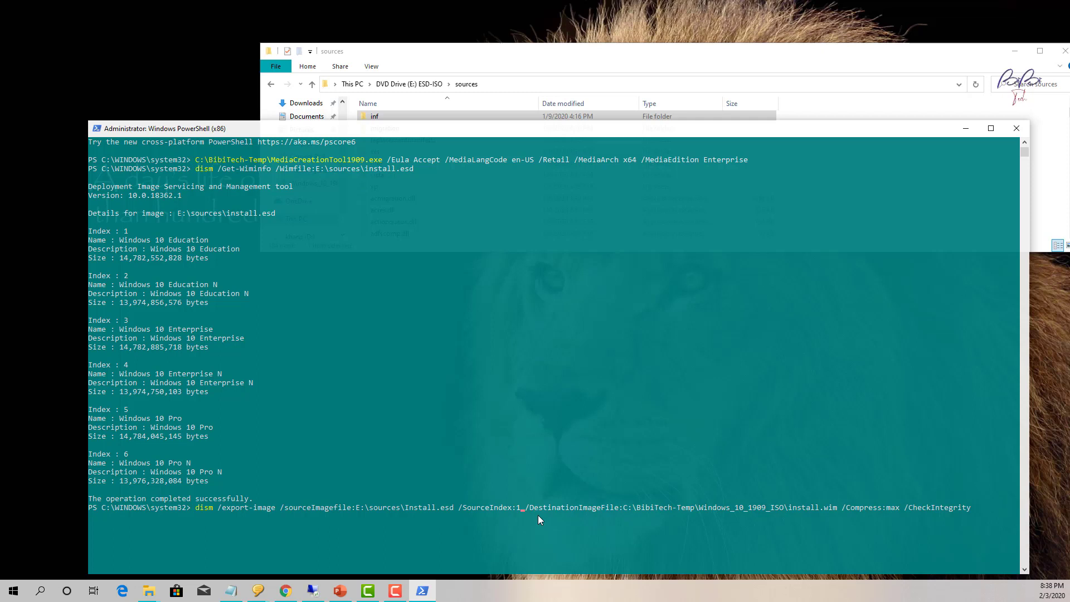
pyautogui.press('BackSpace')
pyautogui.write('3')
pyautogui.press('Right')
pyautogui.press('Right')
pyautogui.press('Right')
pyautogui.press('Right')
pyautogui.press('Right')
pyautogui.press('Right')
pyautogui.press('Right')
pyautogui.press('Right')
pyautogui.press('Right')
pyautogui.press('Right')
pyautogui.press('Right')
pyautogui.press('Right')
pyautogui.press('Right')
pyautogui.press('Right')
pyautogui.press('Right')
# Check the destination path C:\BibiTech-Temp\Windows_10_1909_ISO\install.wim by marking and copying it.
pyautogui.click(789, 505)
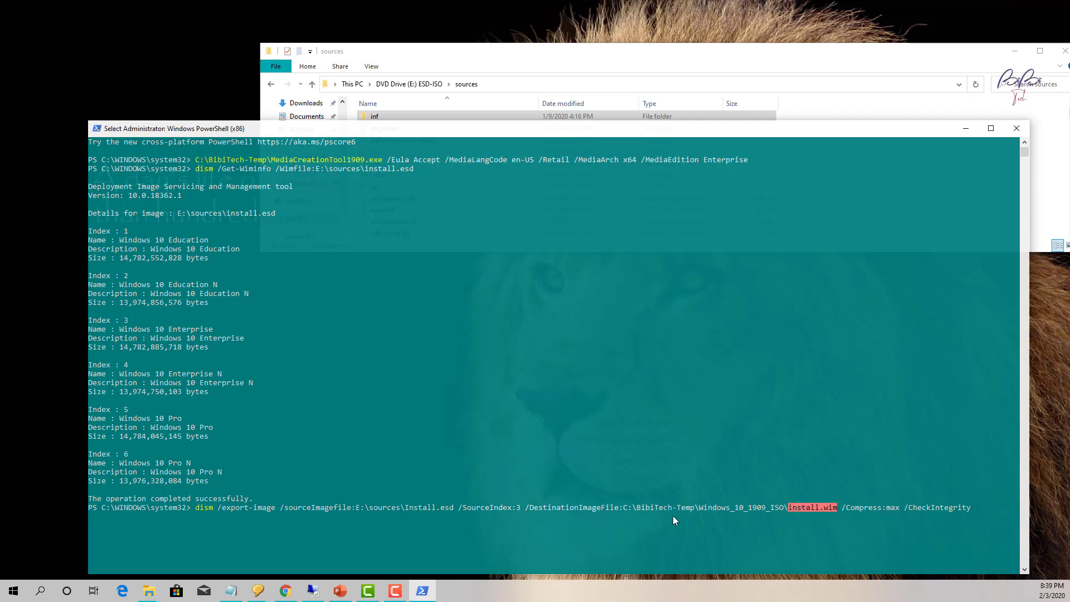
pyautogui.moveTo(626, 509); pyautogui.dragTo(824, 510)
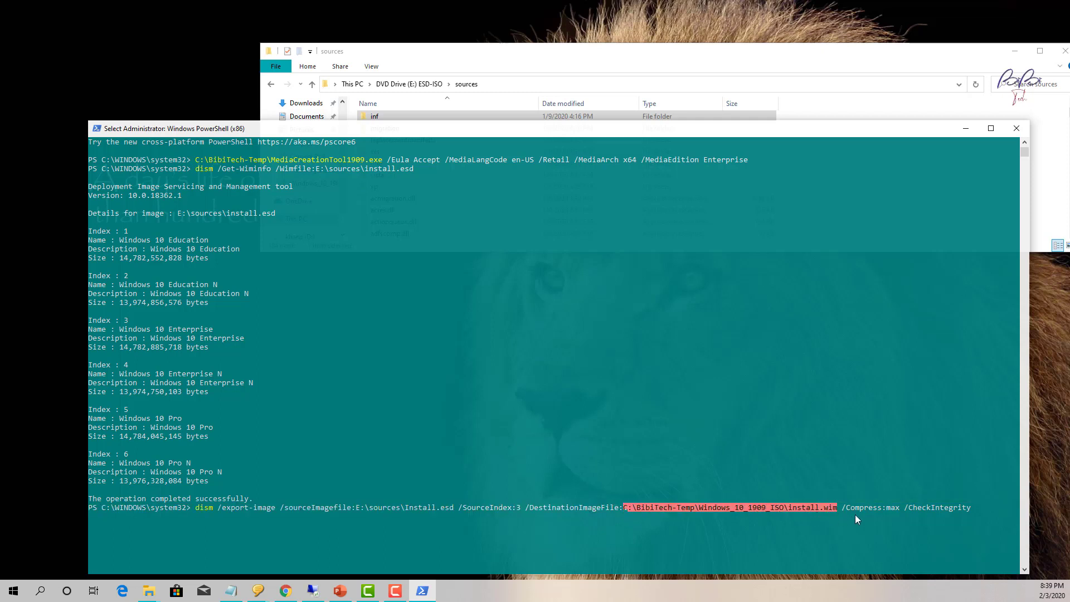
pyautogui.rightClick(914, 522)
pyautogui.click(987, 516)
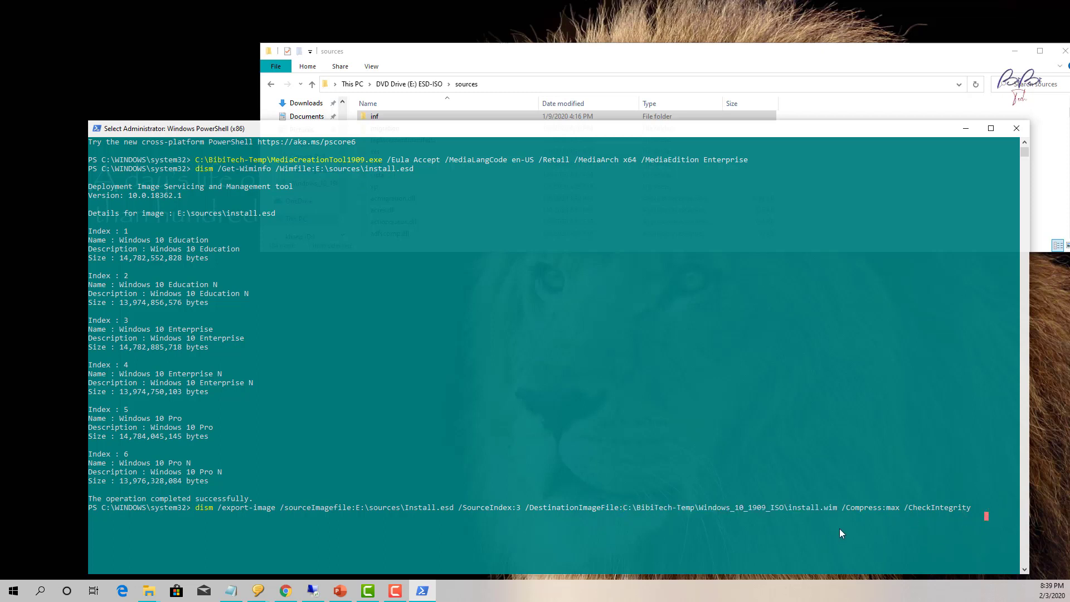
pyautogui.press('Escape')
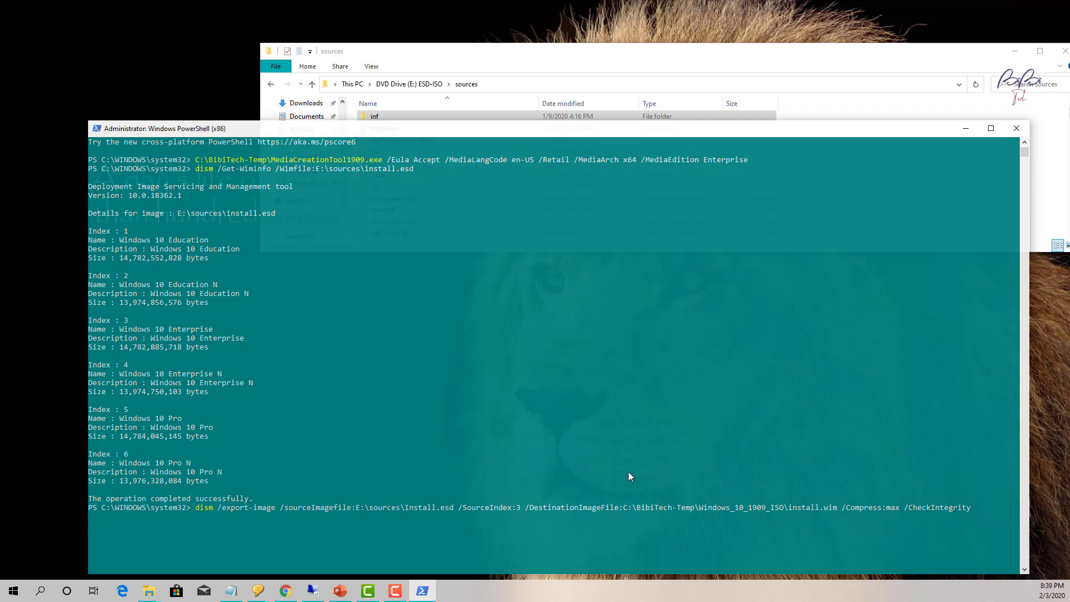
pyautogui.moveTo(486, 128); pyautogui.dragTo(486, 74)
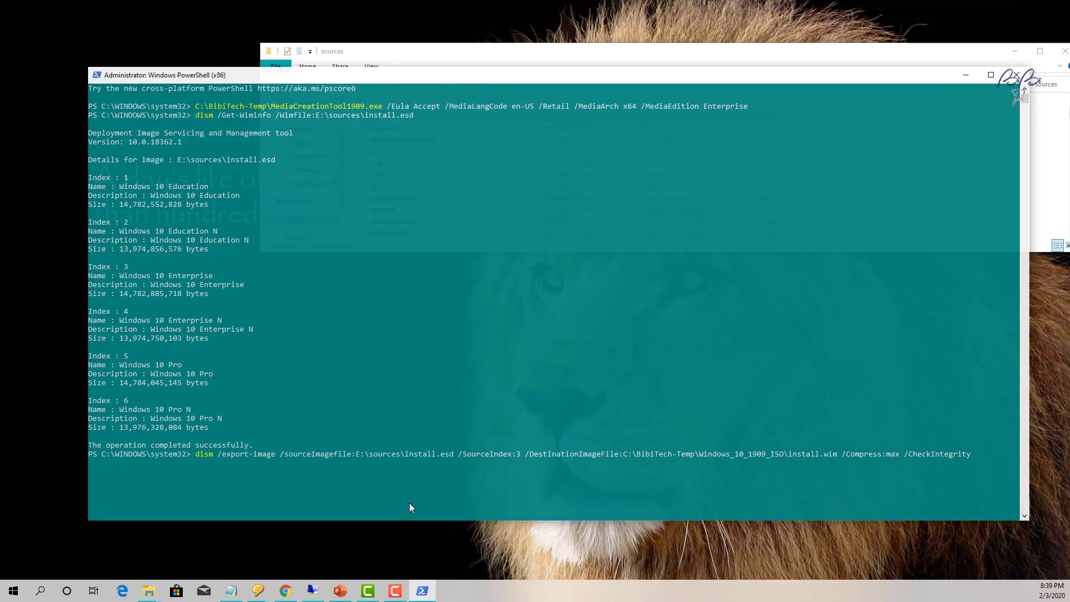
pyautogui.click(412, 480)
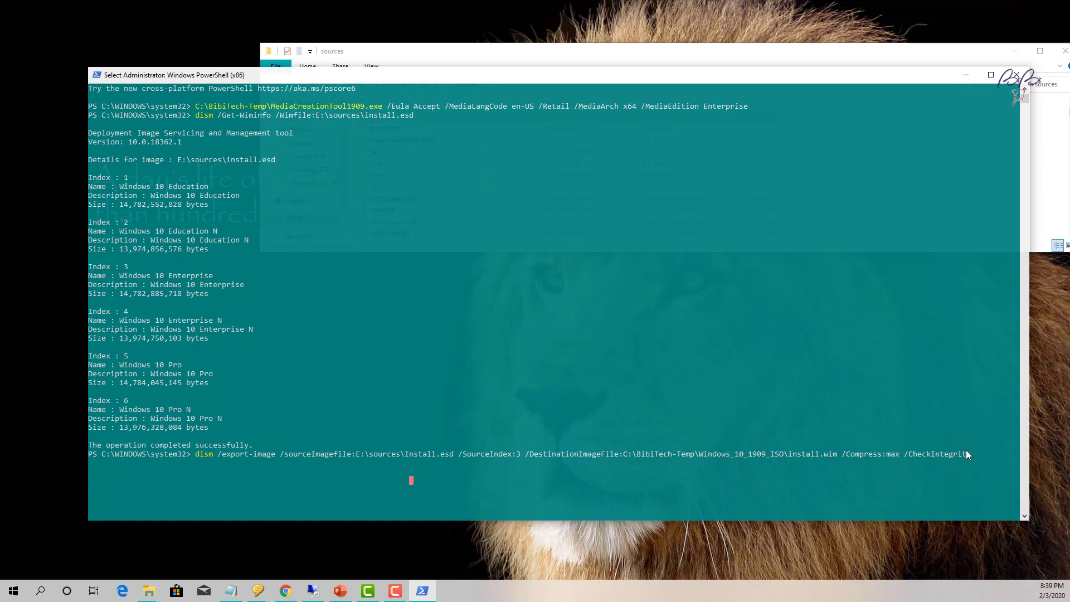
pyautogui.press('Escape')
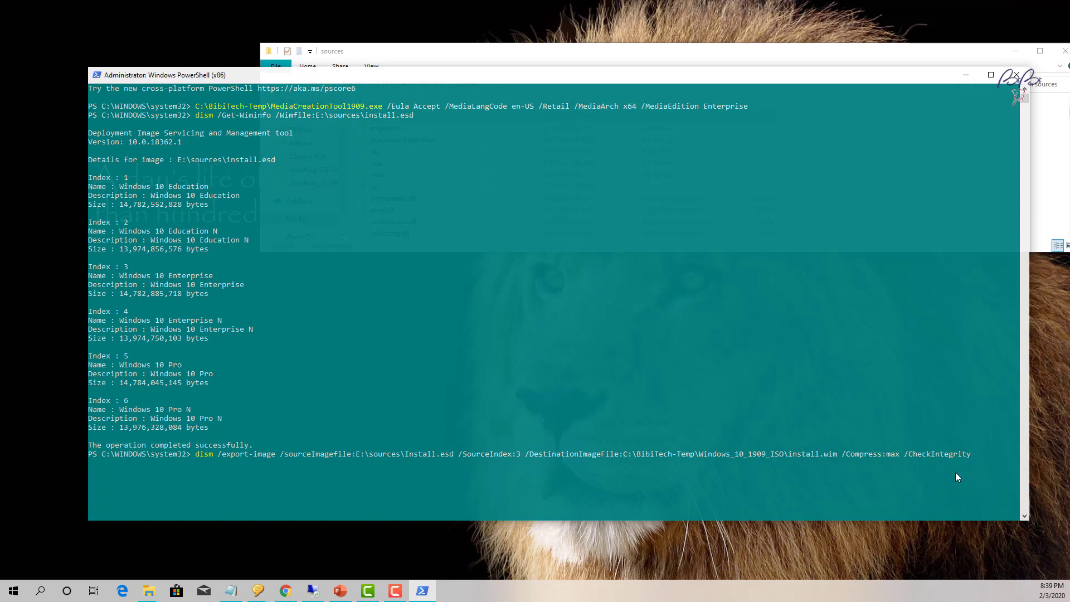
# Run the DISM export of index 3 to install.wim.
pyautogui.press('Return')
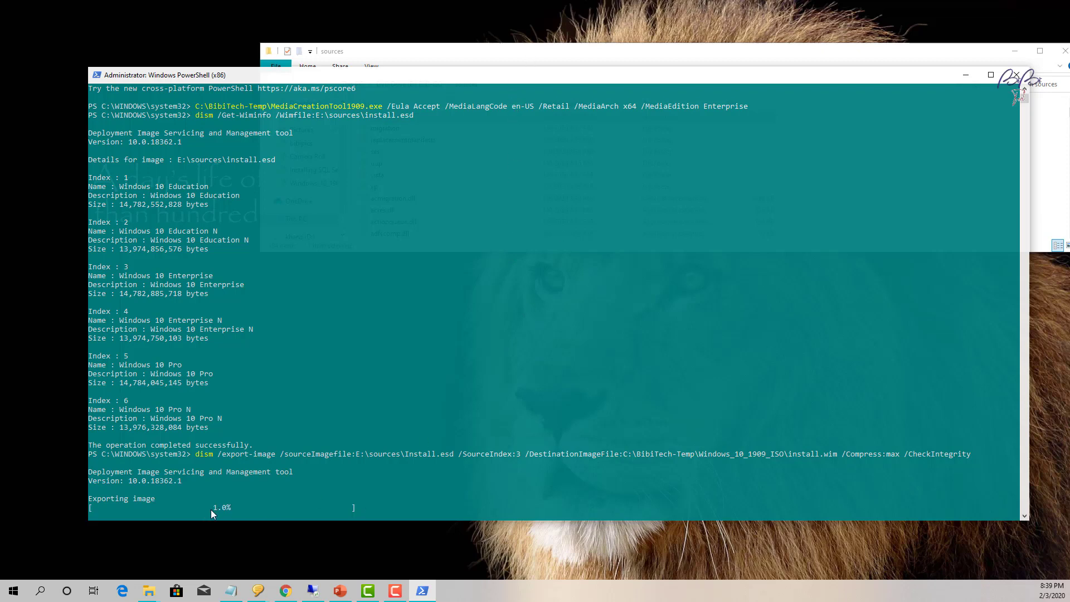
pyautogui.click(522, 58)
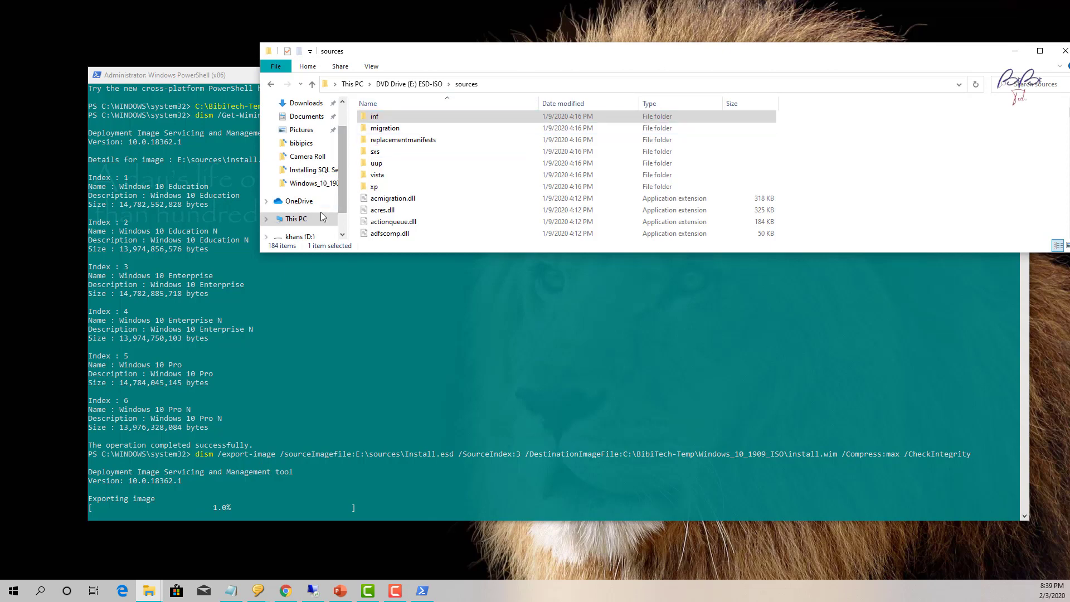
pyautogui.scroll(1, 326, 219)
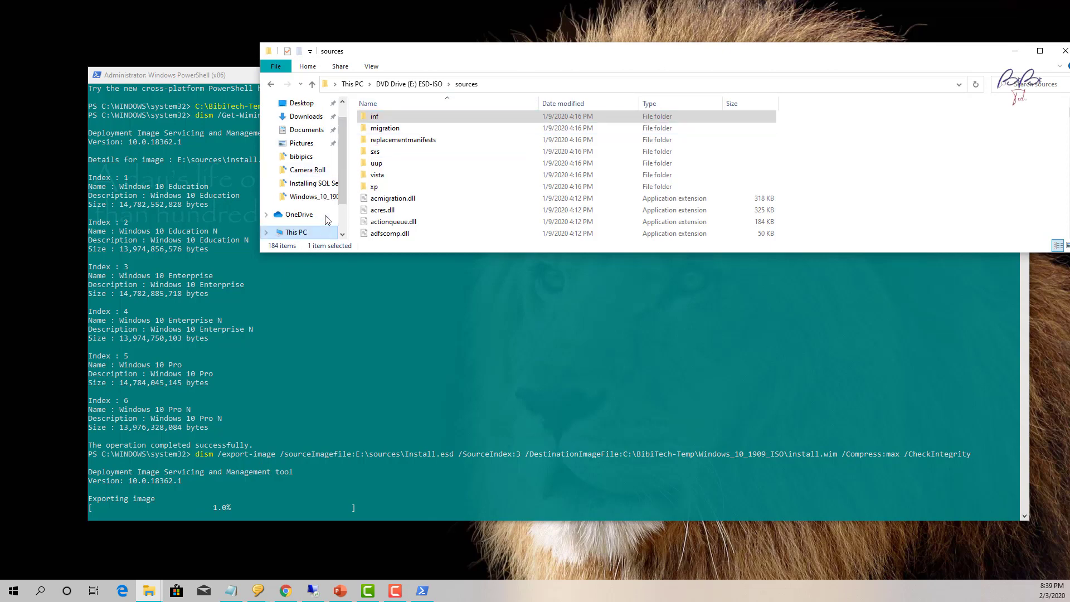
pyautogui.scroll(1, 332, 209)
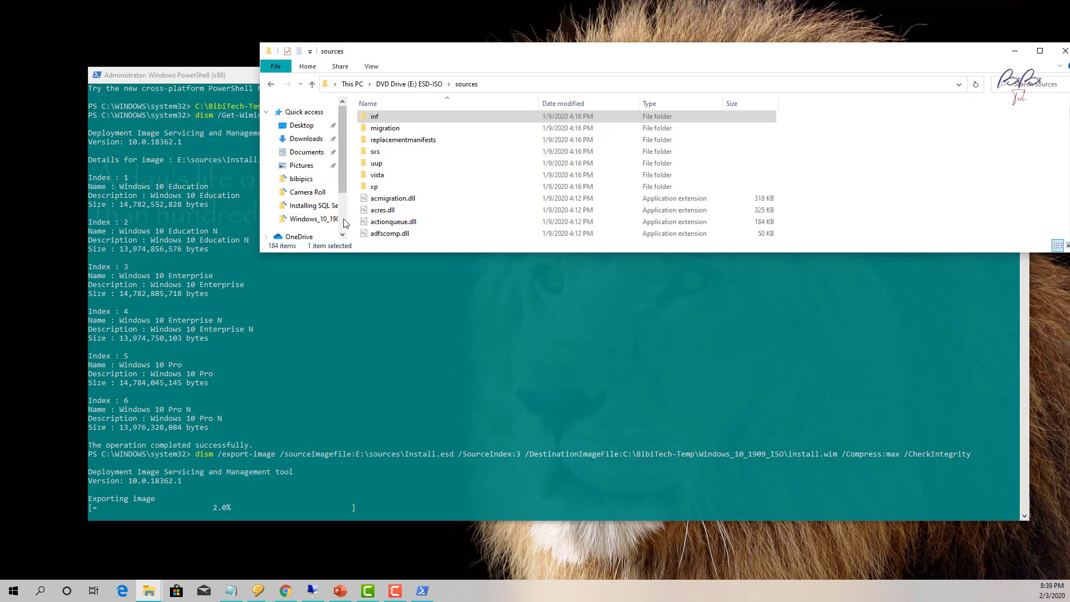
pyautogui.scroll(-3, 335, 220)
# Browse to C:\BibiTech-Temp\Windows_10_1909_ISO, where install.wim appears beside the ISO.
pyautogui.click(296, 205)
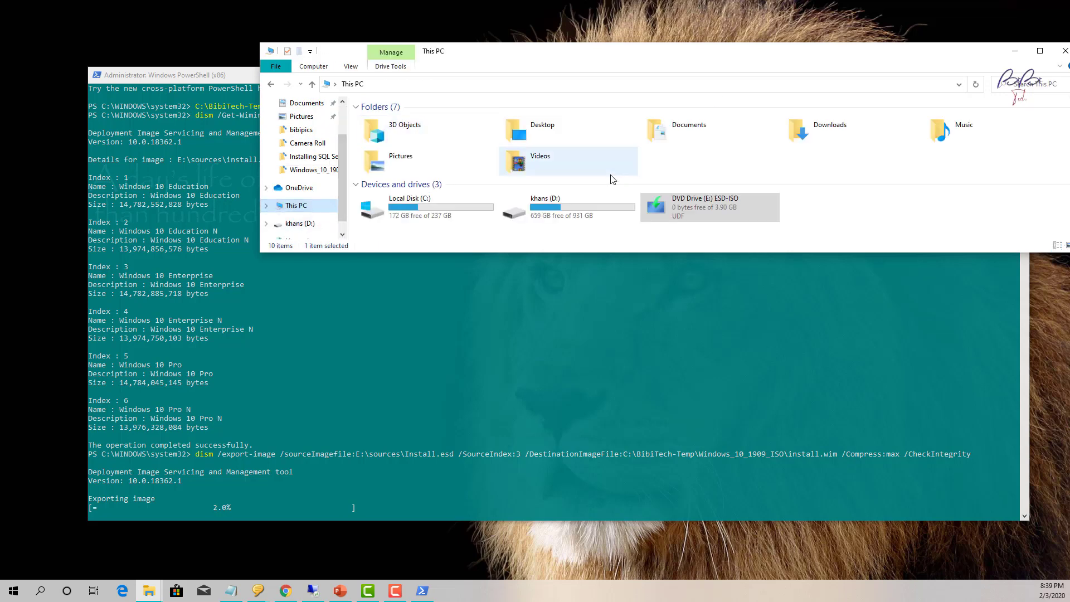
pyautogui.doubleClick(455, 205)
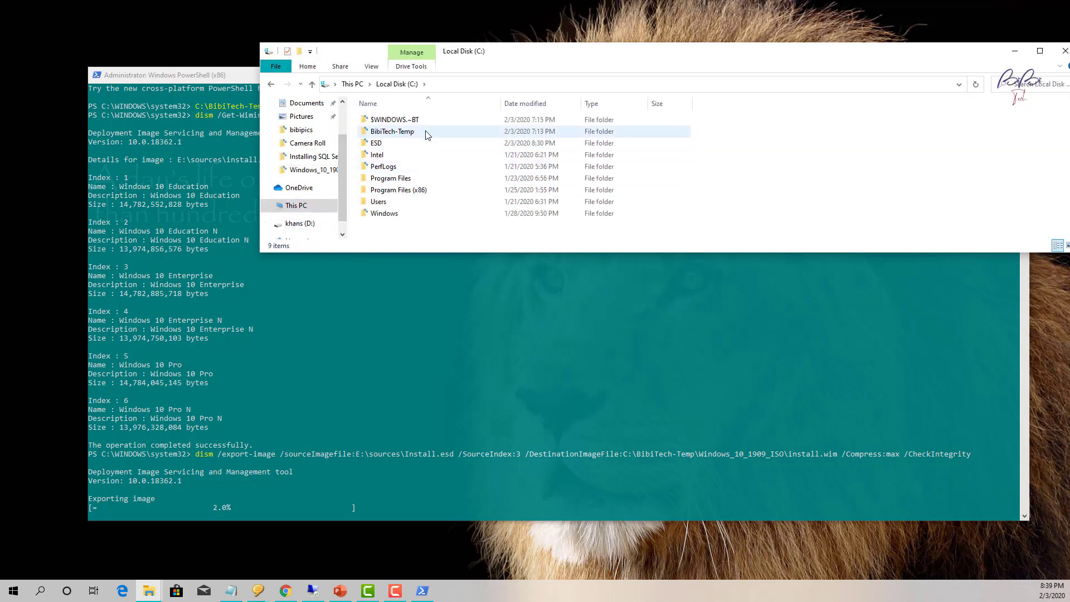
pyautogui.doubleClick(426, 133)
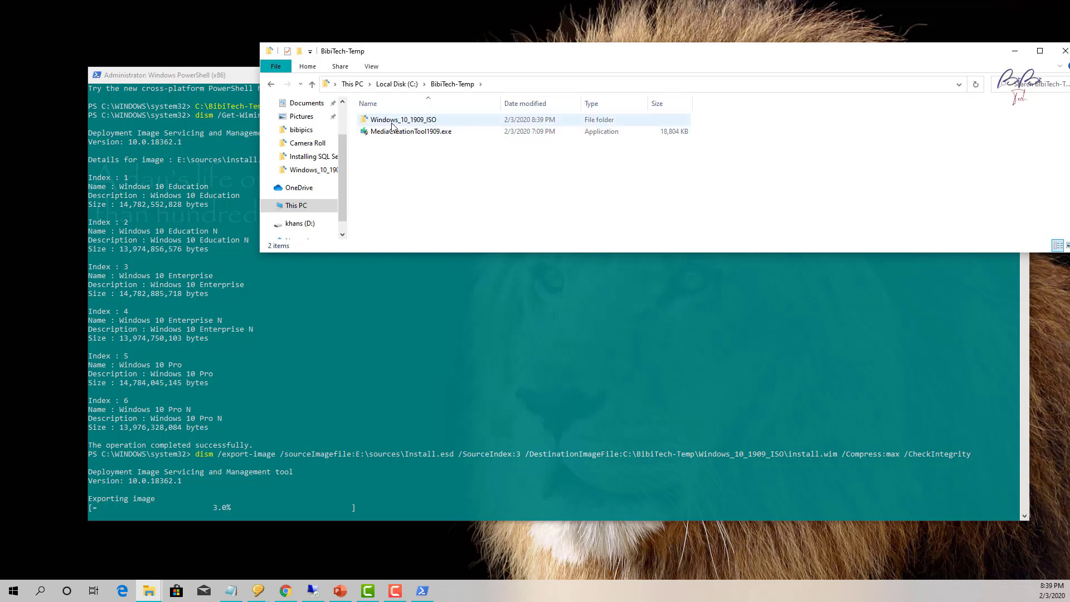
pyautogui.doubleClick(392, 123)
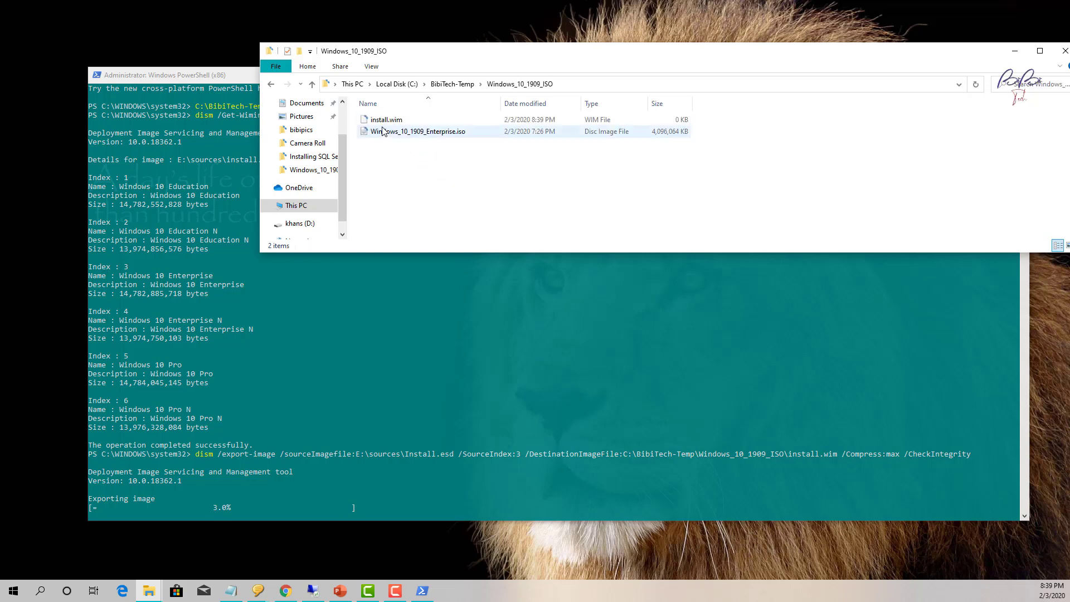